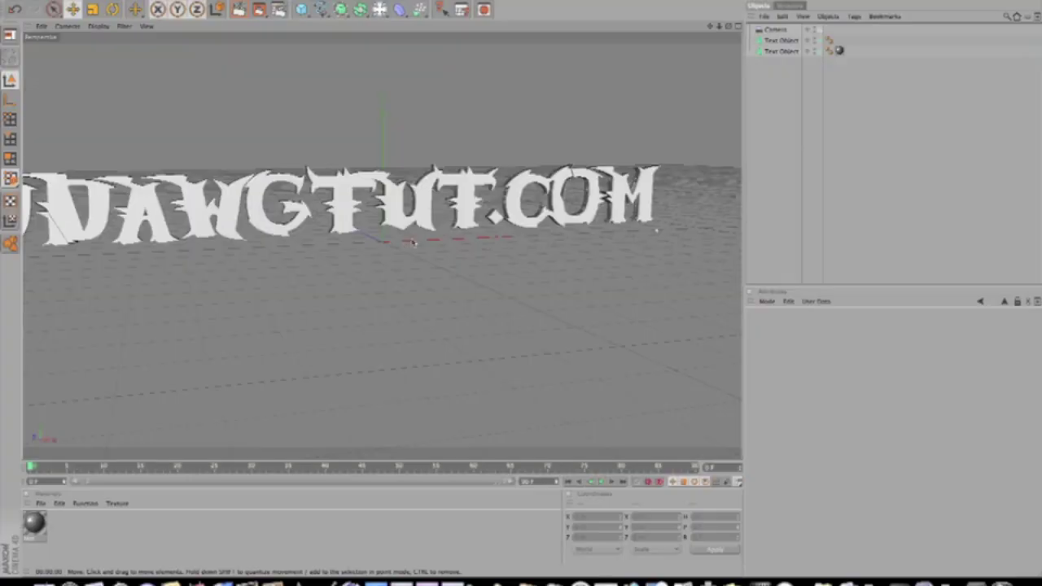
Step: Add a light and move it above the text and about 1,340 m in front of the scene origin
left_click(379, 9)
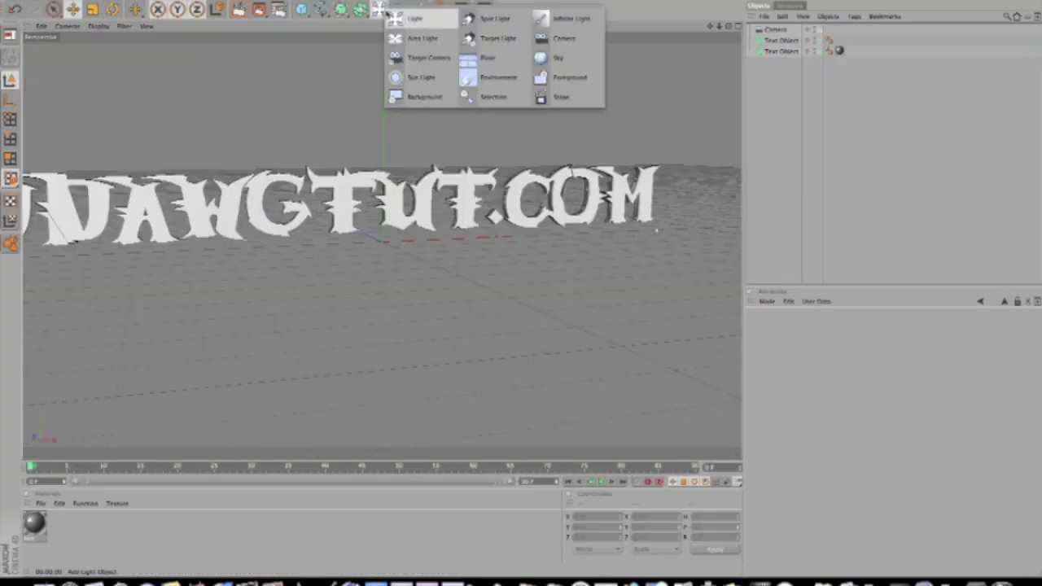
left_click(411, 18)
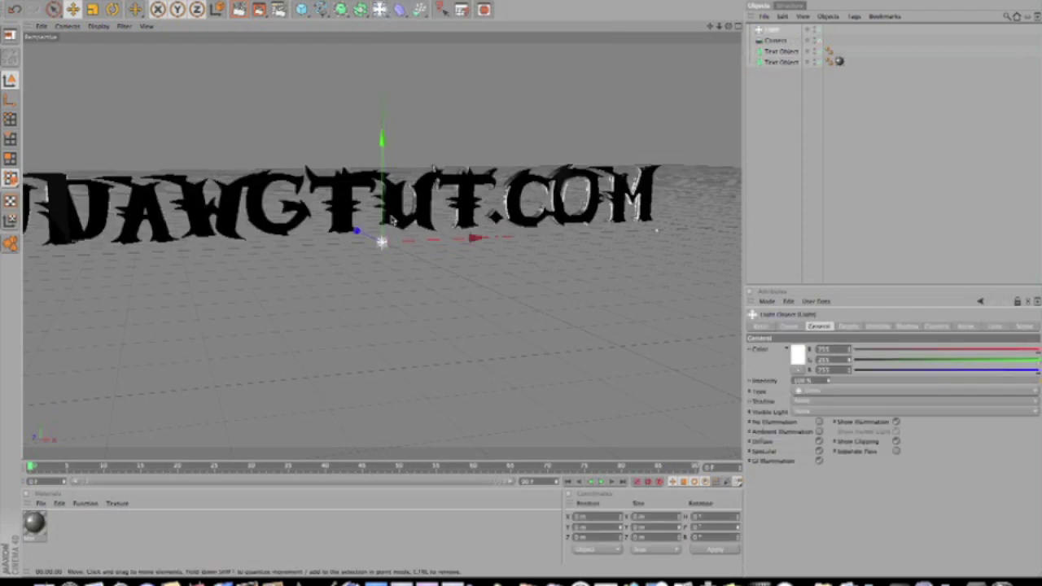
left_click_drag(384, 218, 384, 83)
scroll(386, 218, "down", 10)
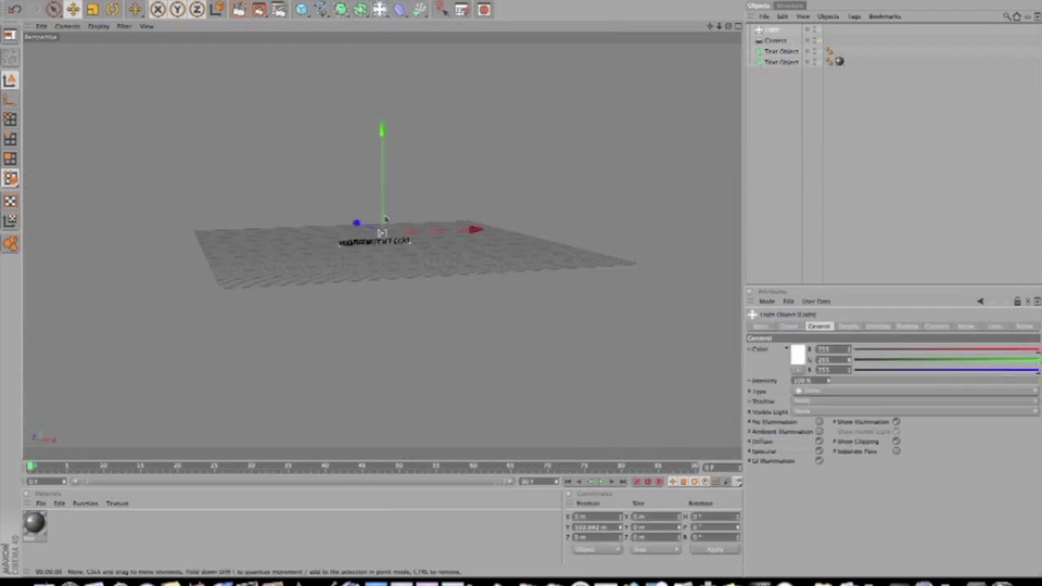
scroll(386, 218, "down", 5)
scroll(386, 218, "up", 8)
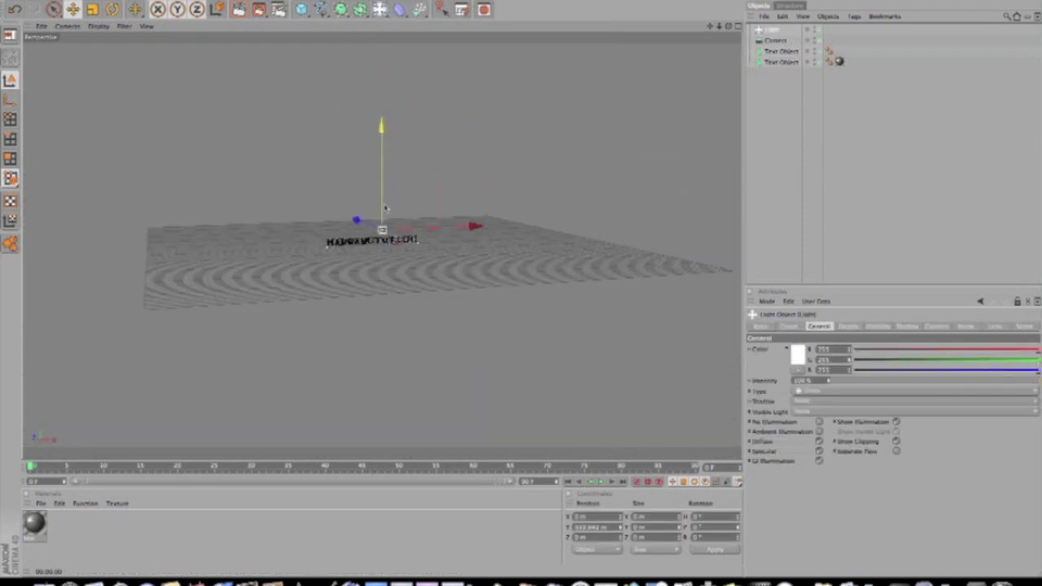
mouse_move(386, 209)
left_mouse_down()
mouse_move(385, 193)
mouse_move(374, 212)
left_mouse_up()
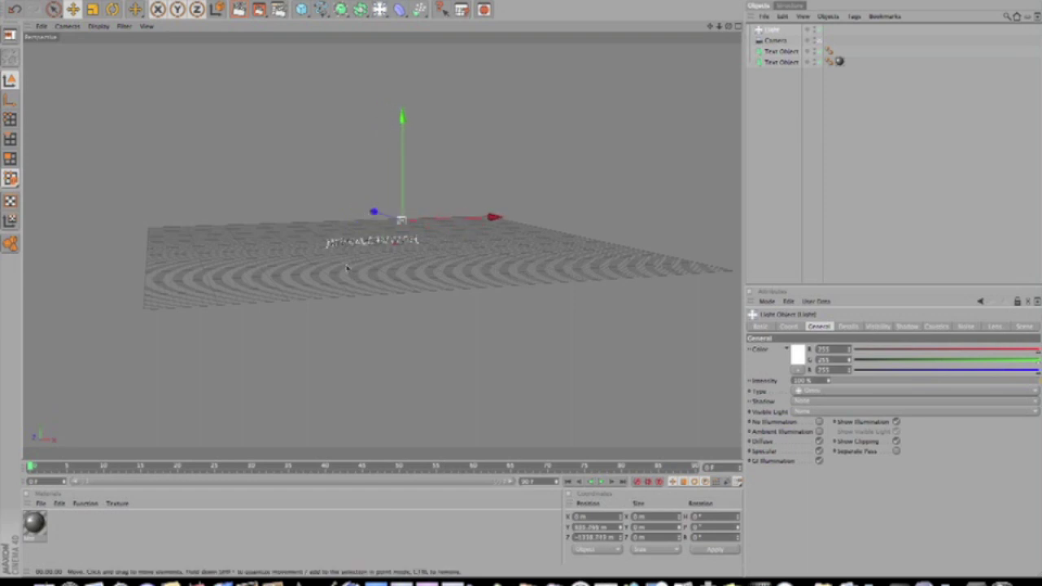
scroll(345, 269, "up", 10)
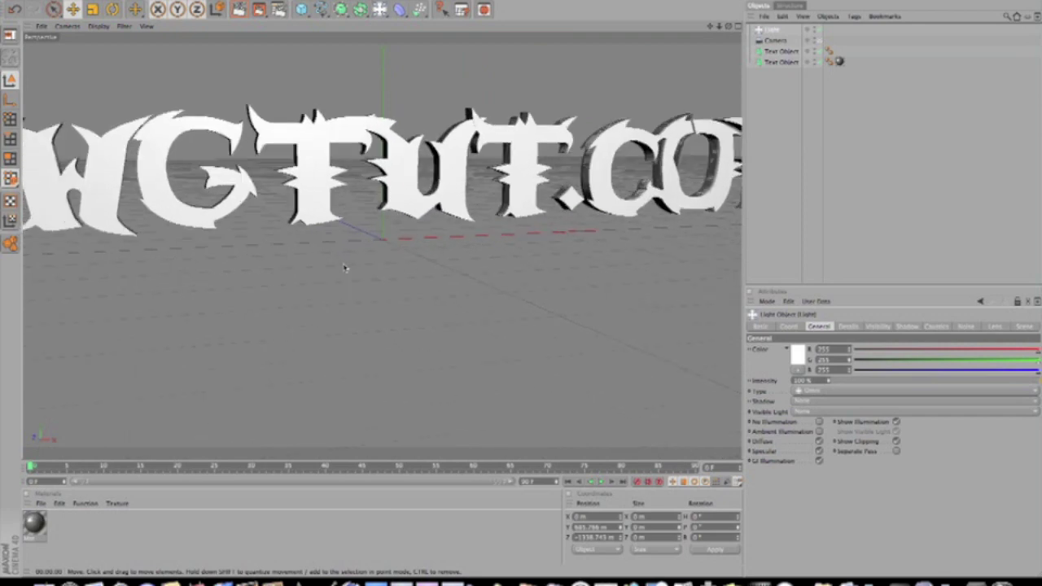
Step: Render previews of the lit text in the viewport, close up and from far enough back to frame more letters
key("super+r")
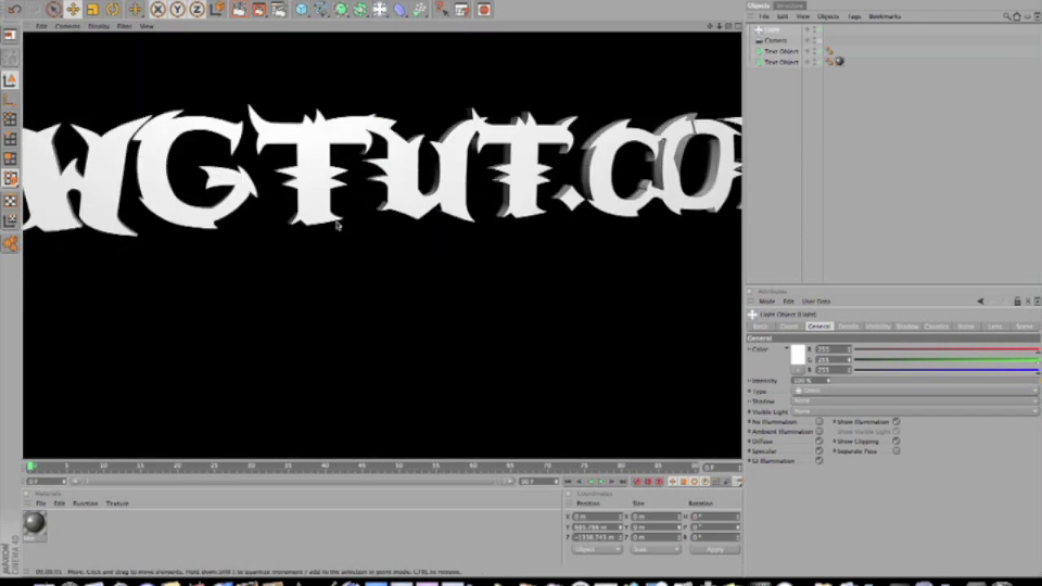
scroll(338, 226, "down", 3)
scroll(337, 226, "down", 3)
scroll(338, 226, "up", 2)
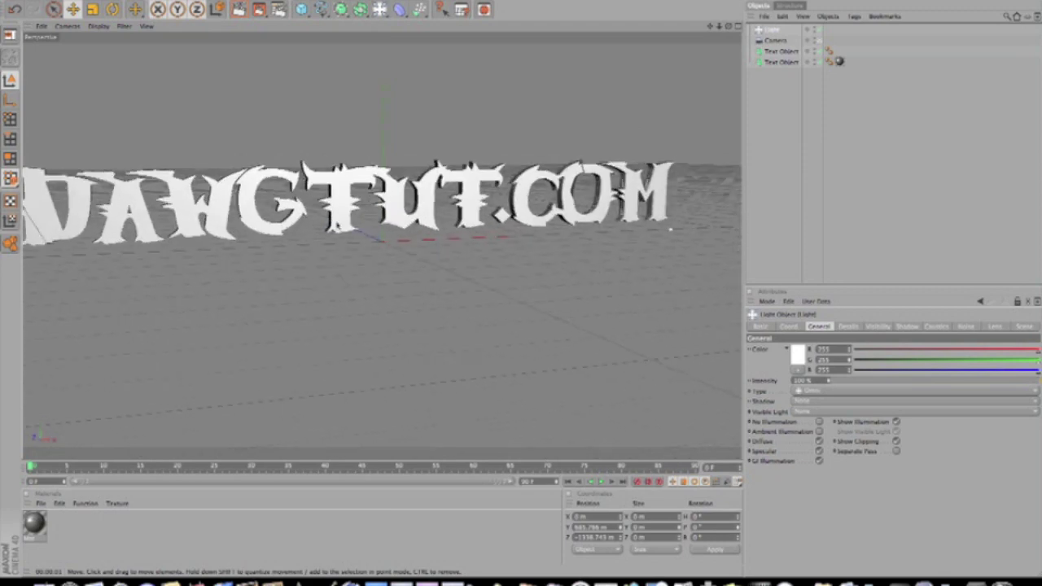
scroll(338, 226, "down", 5)
scroll(338, 227, "up", 1)
scroll(338, 226, "up", 1)
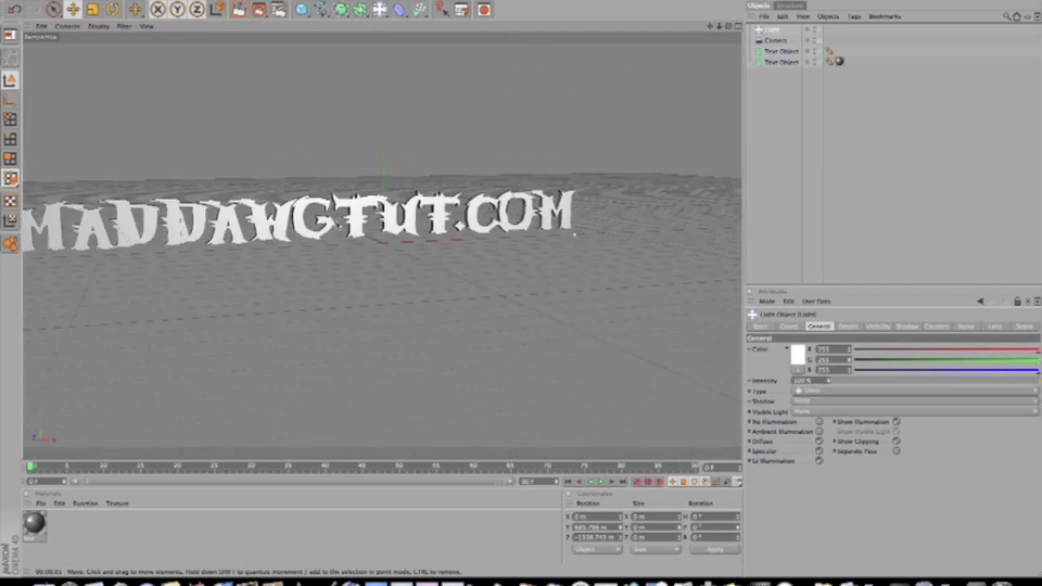
key("ctrl+r")
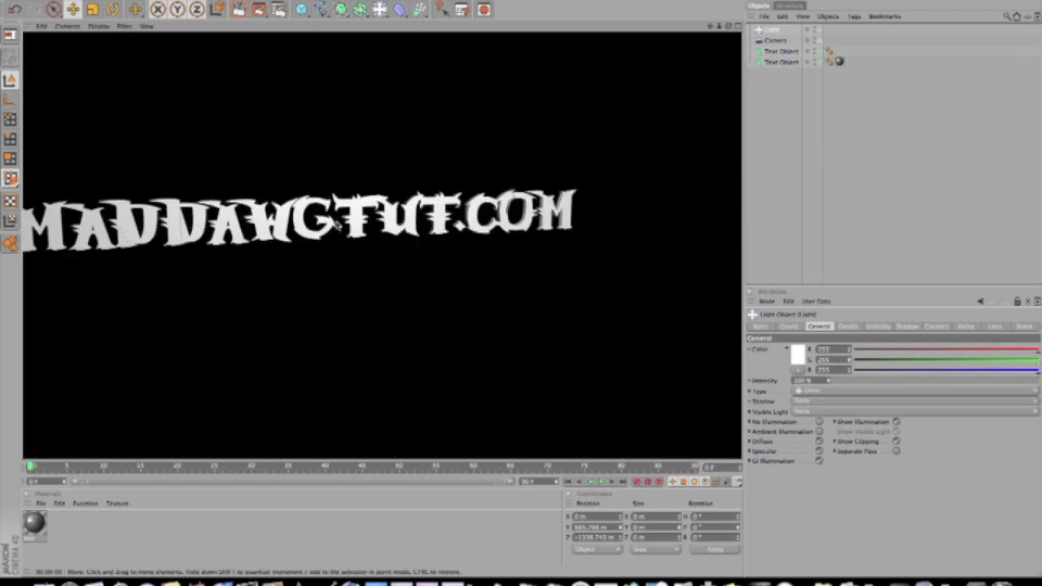
left_click(336, 226)
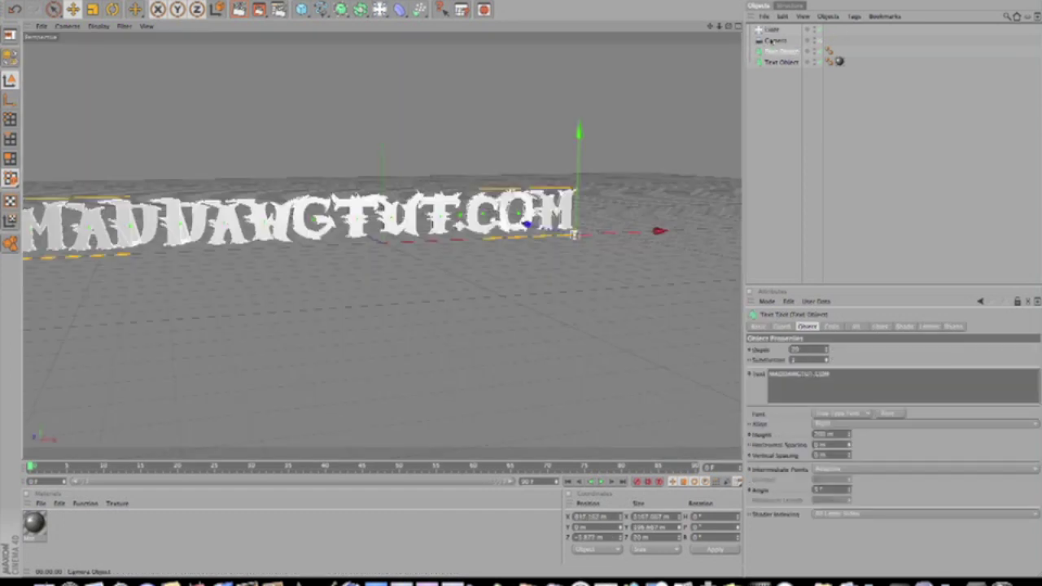
Step: Select the camera, set the animation's end to 600 frames and turn on automatic keyframing
left_click(218, 330)
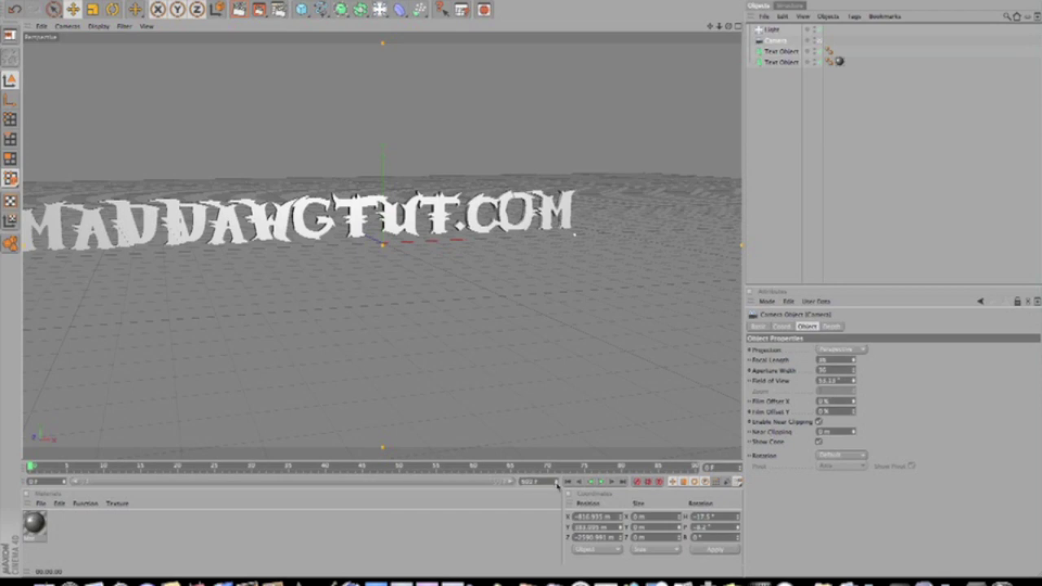
left_click_drag(558, 486, 558, 488)
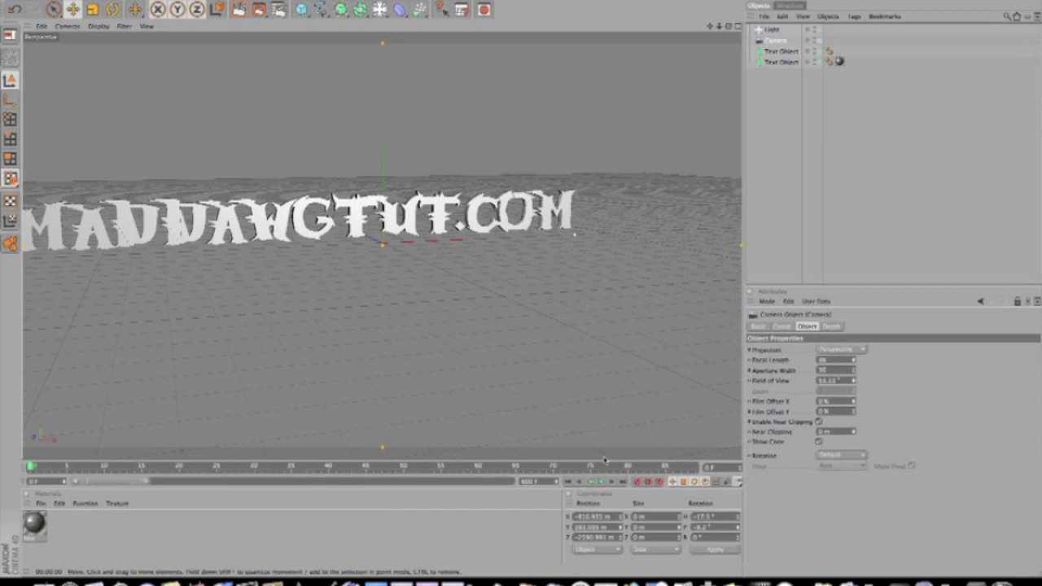
left_click(782, 325)
left_click(648, 481)
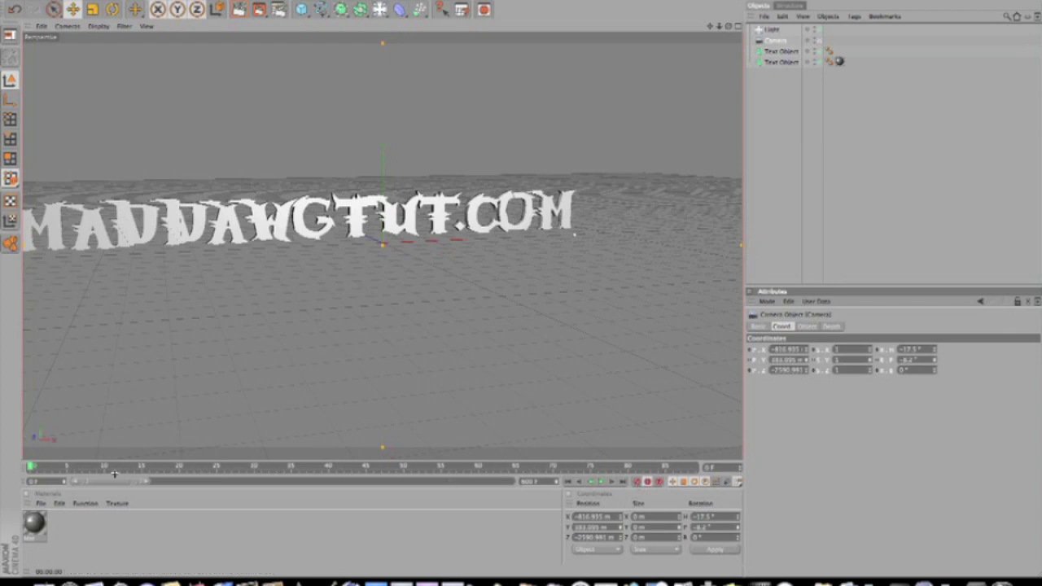
left_click(579, 481)
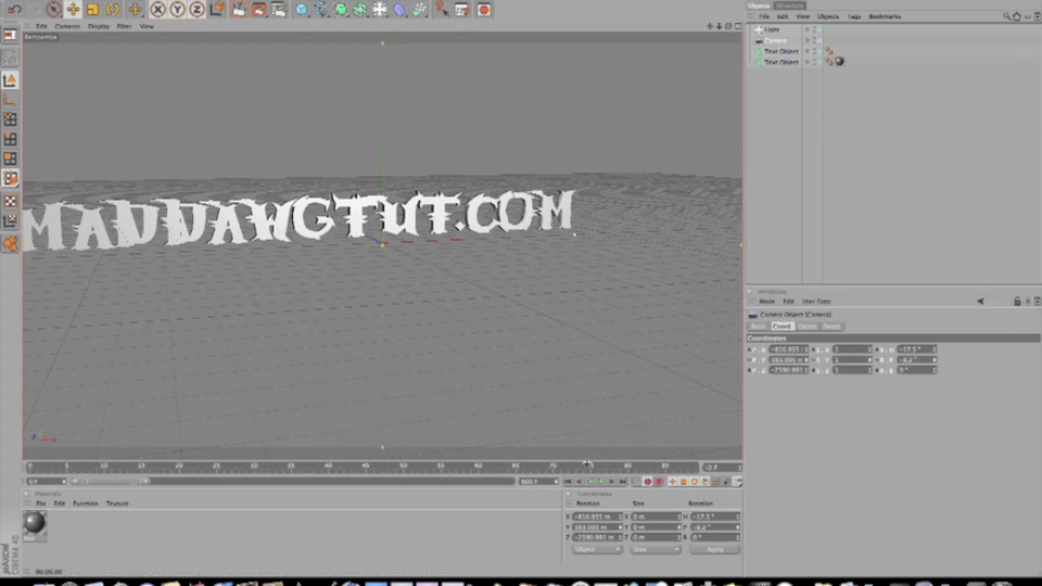
left_click(638, 481)
left_click(628, 473)
key("Delete")
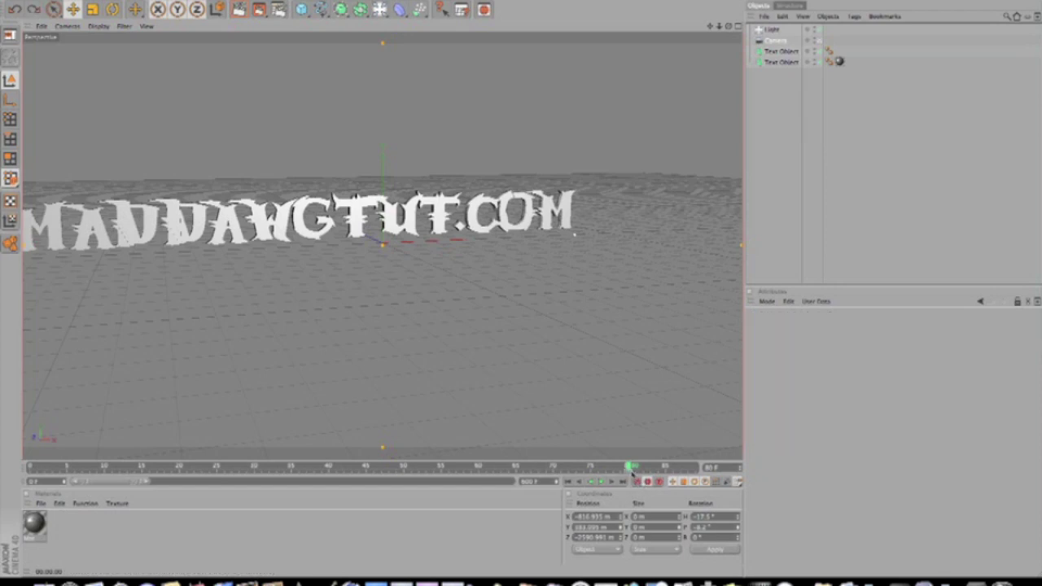
left_click_drag(630, 471, 600, 468)
Step: Record a keyframe for the camera at frame 0
left_click(775, 40)
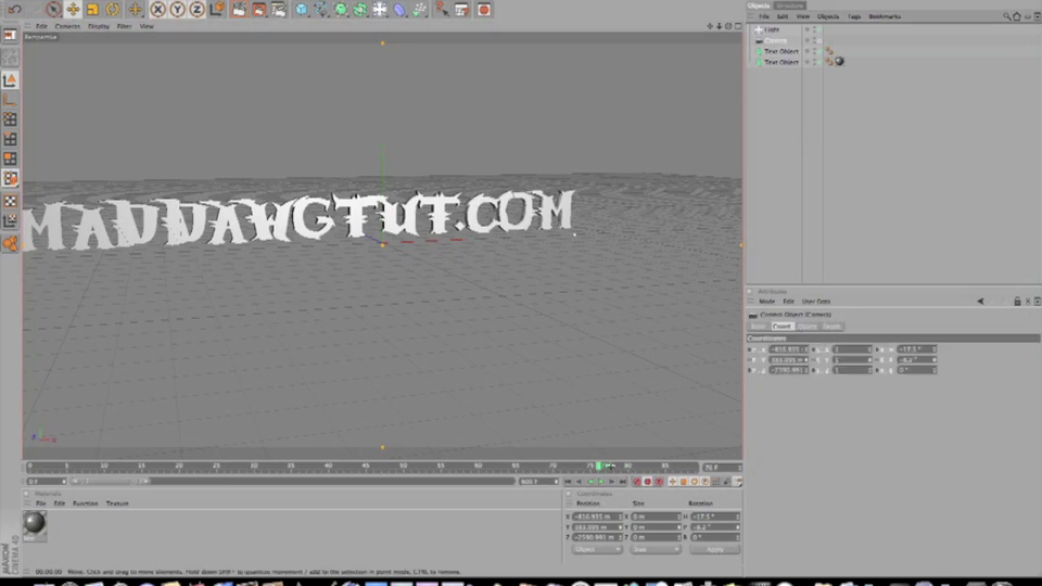
left_click_drag(579, 469, 31, 469)
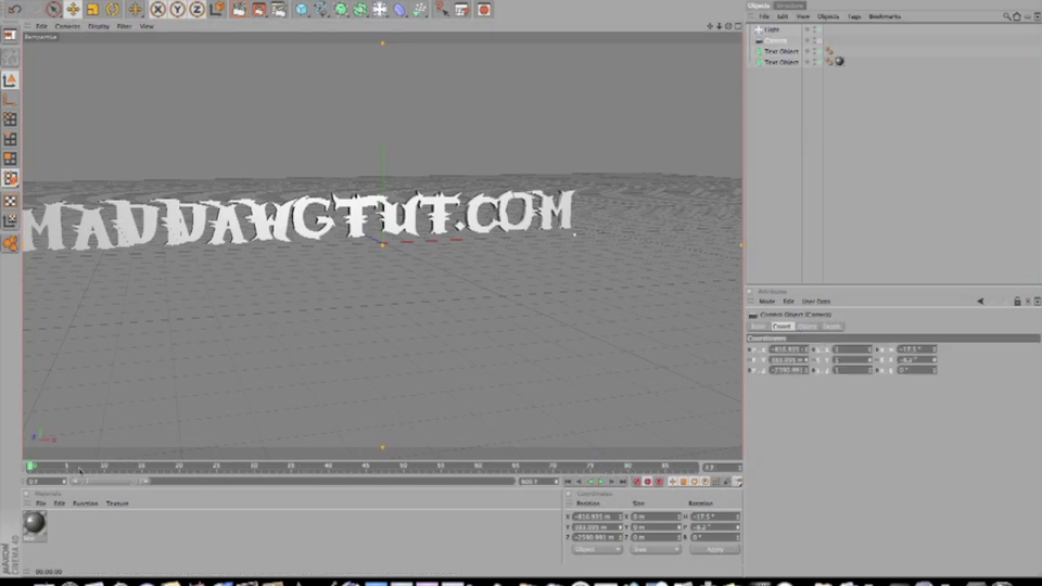
left_click(639, 483)
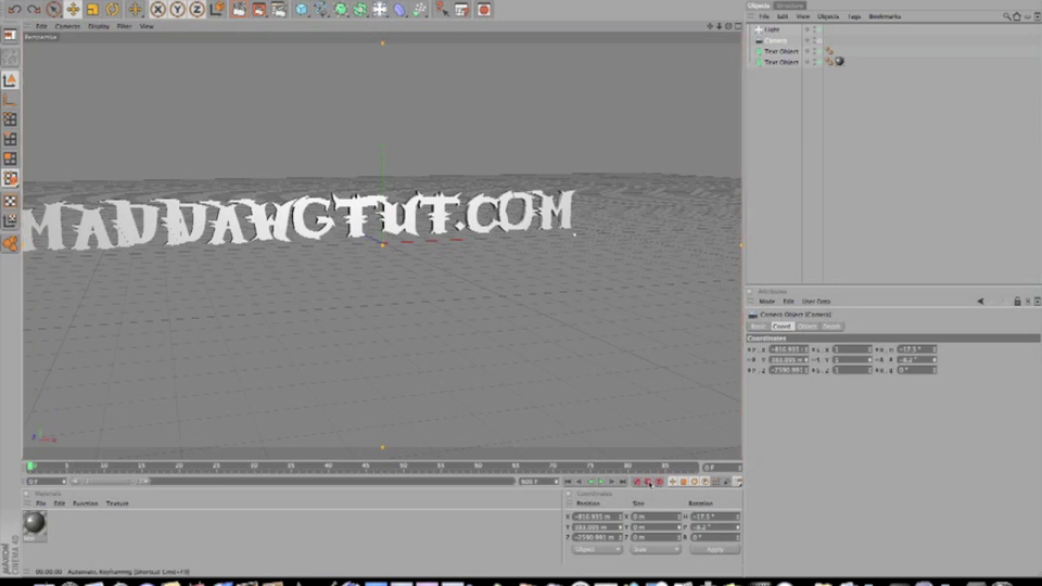
Step: Swing the camera around to the M end of the text, with a heading of about -60° looking along the letters
left_click_drag(522, 279, 345, 290)
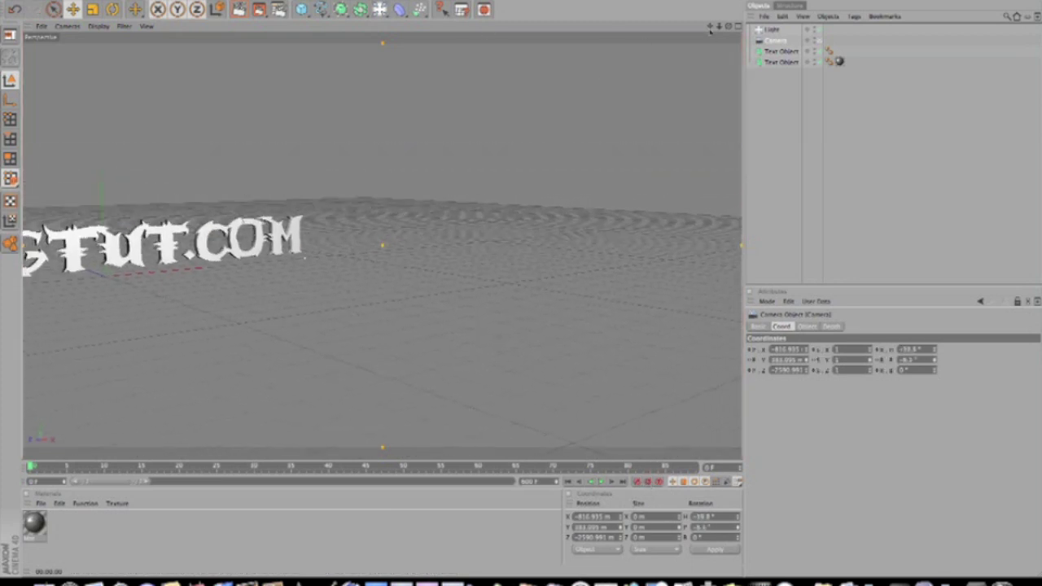
mouse_move(525, 279)
left_mouse_down()
mouse_move(511, 284)
mouse_move(548, 274)
mouse_move(524, 279)
left_mouse_up()
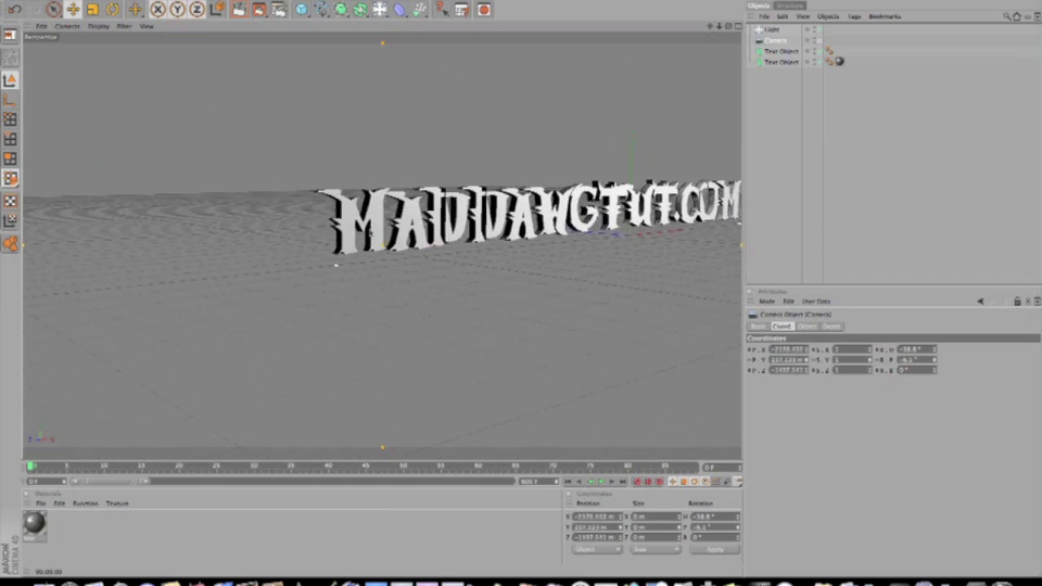
scroll(369, 231, "up", 5)
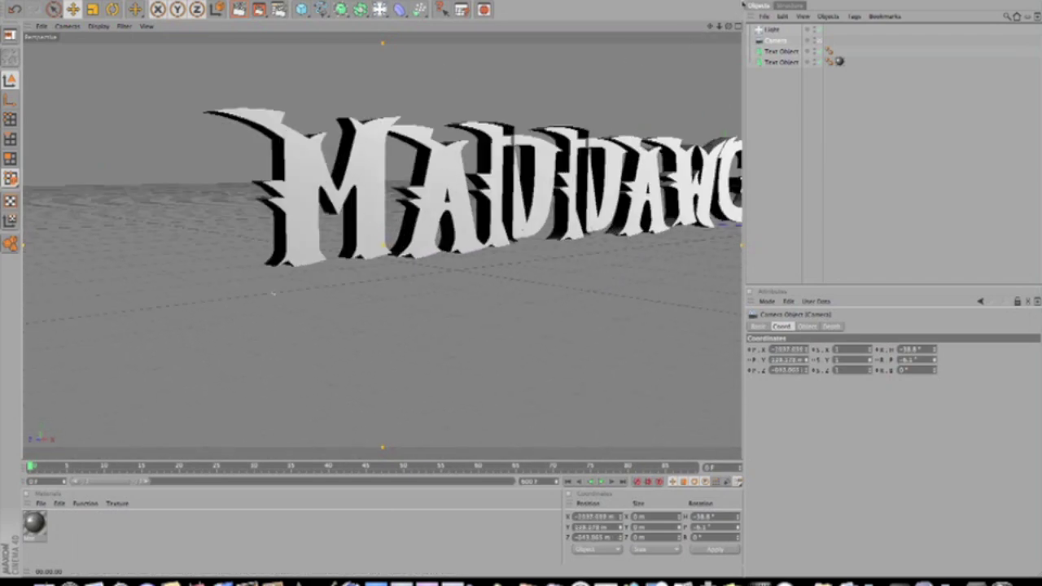
left_click_drag(522, 279, 498, 279)
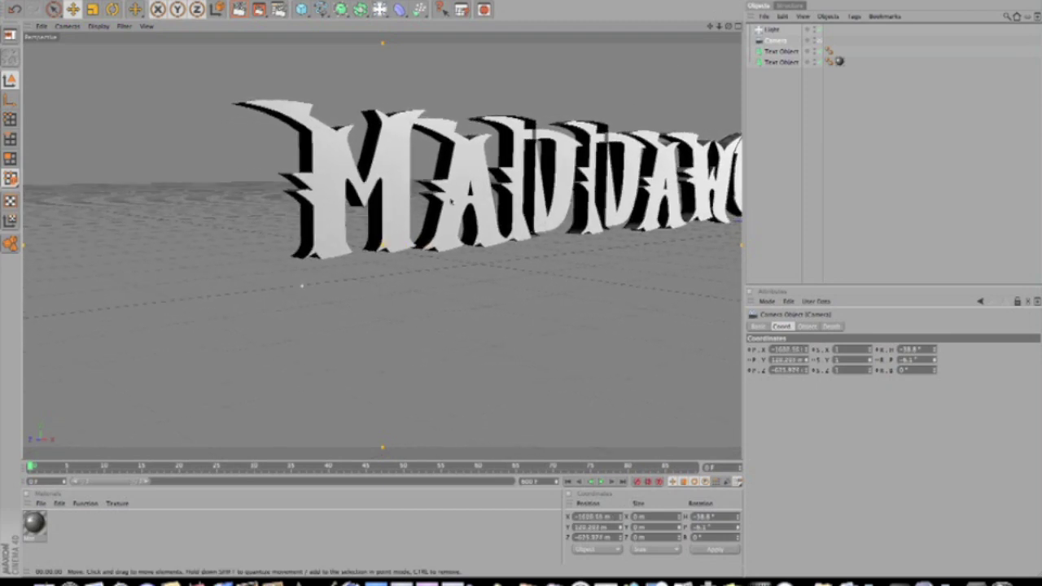
left_click_drag(451, 202, 525, 279)
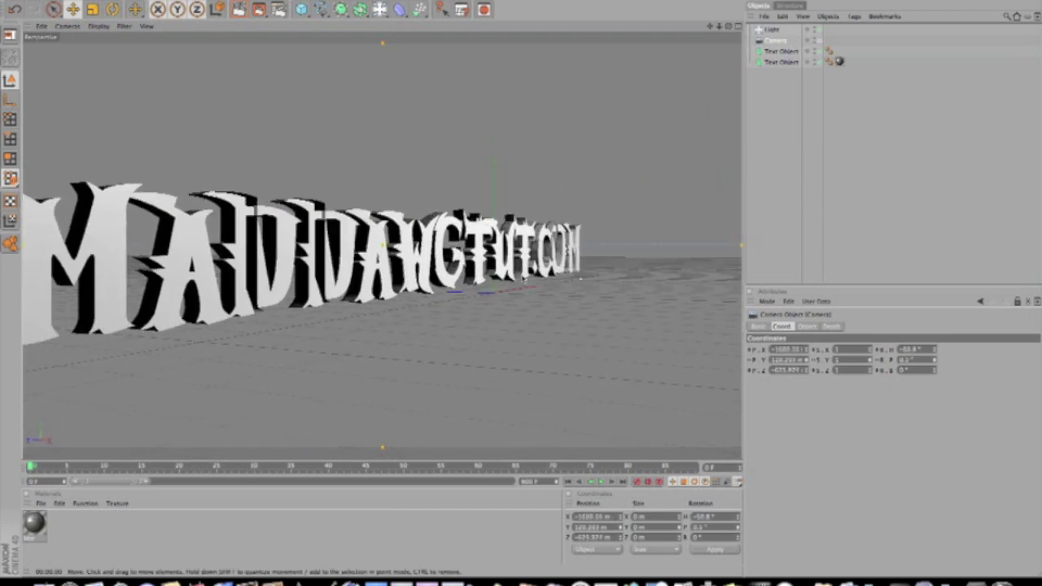
left_click_drag(521, 205, 457, 200)
left_click_drag(710, 26, 779, 14)
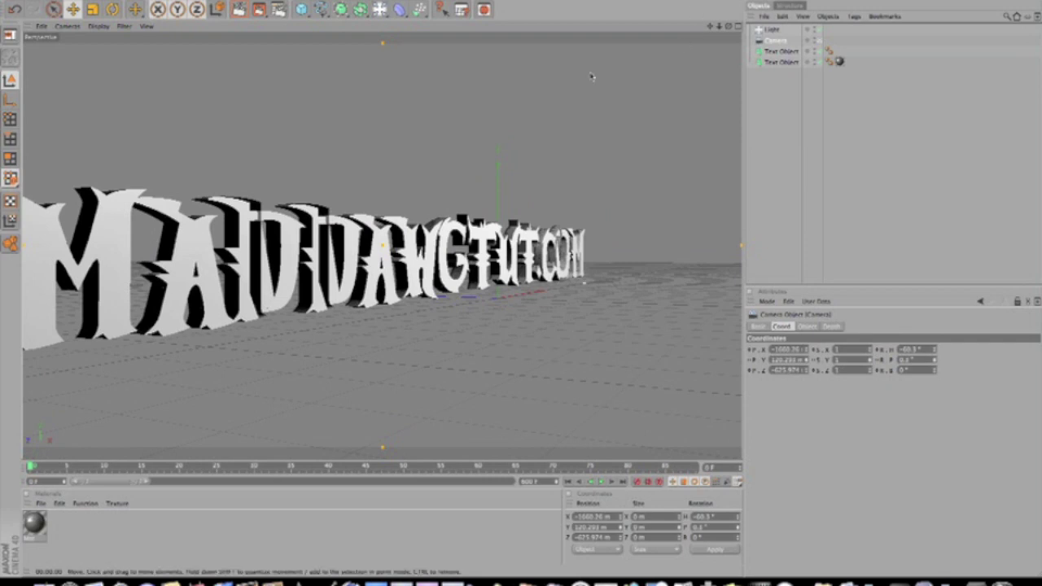
left_click_drag(574, 54, 600, 90)
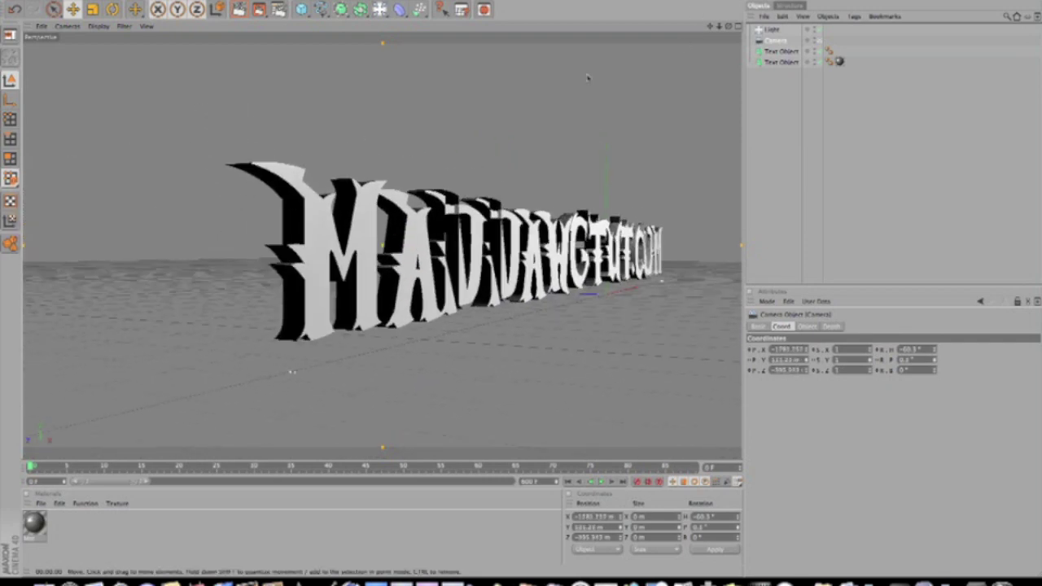
Step: Bring the camera close to the opening letters with a heading of about -43°, and render a preview of the framing
scroll(595, 90, "up", 5)
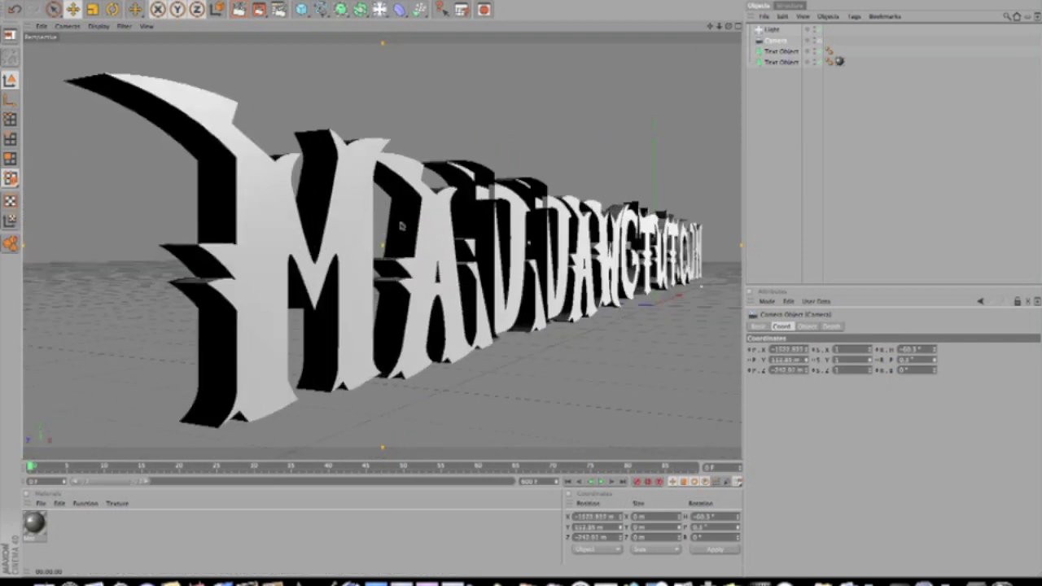
scroll(393, 234, "down", 3)
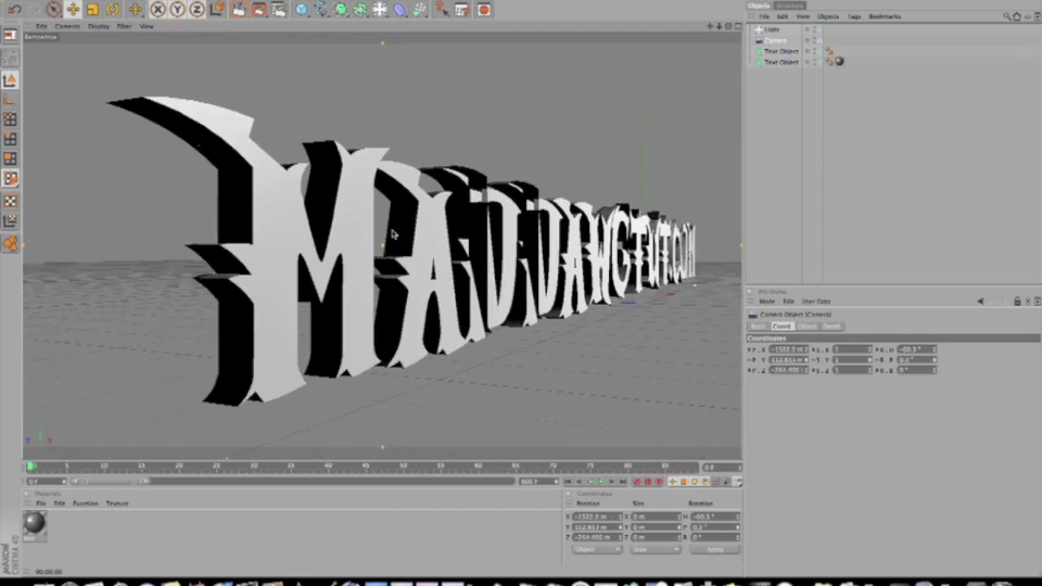
left_click_drag(392, 233, 337, 247)
left_click_drag(523, 278, 630, 283)
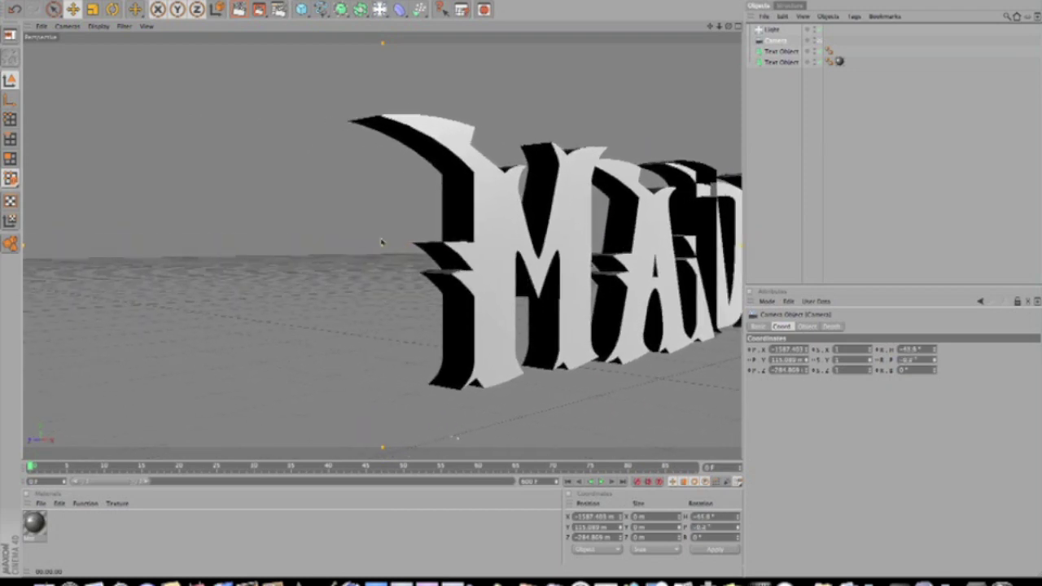
left_click_drag(512, 279, 121, 291)
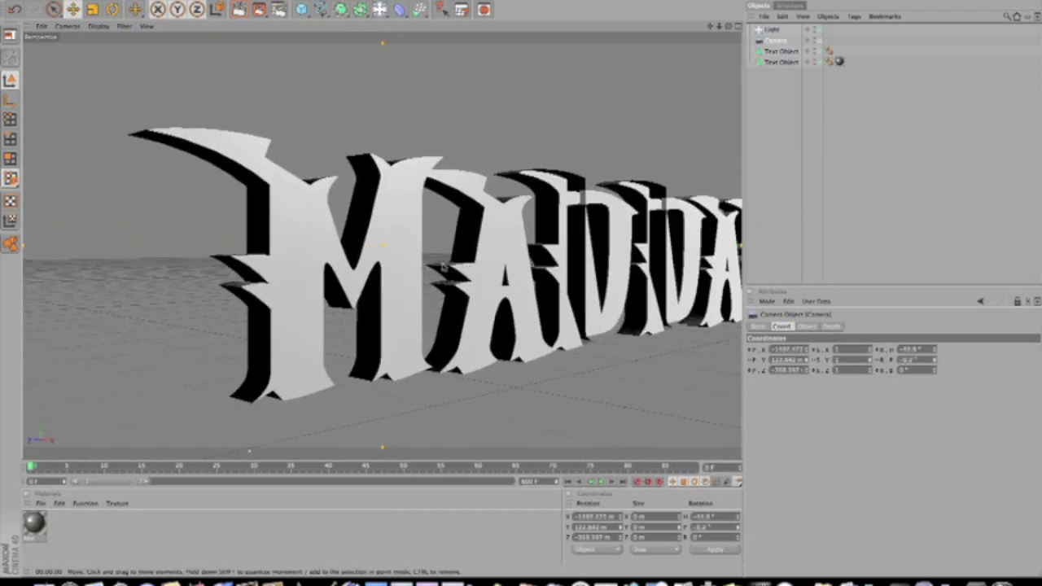
left_click_drag(442, 268, 386, 274)
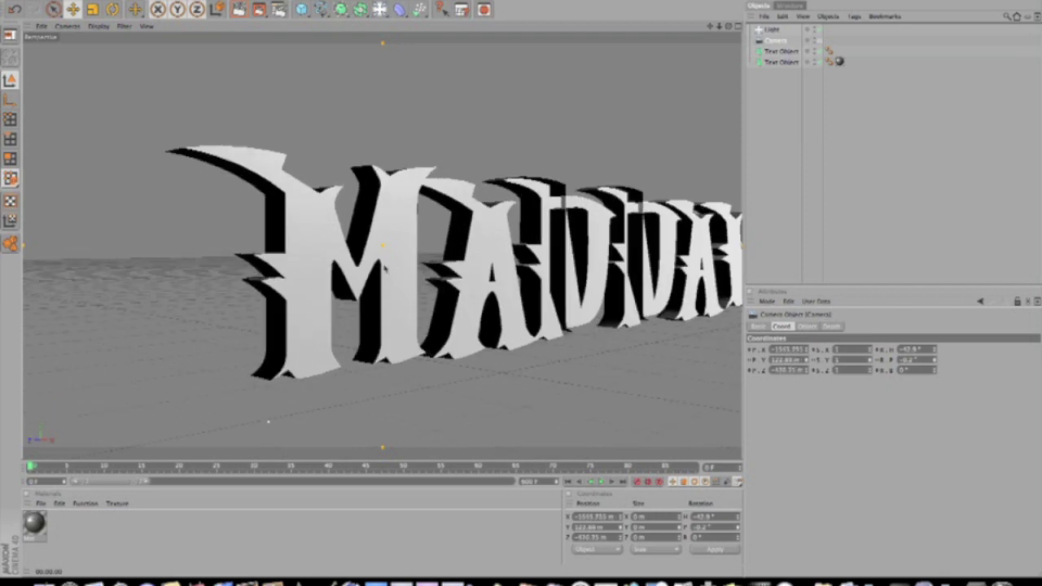
key("ctrl+r")
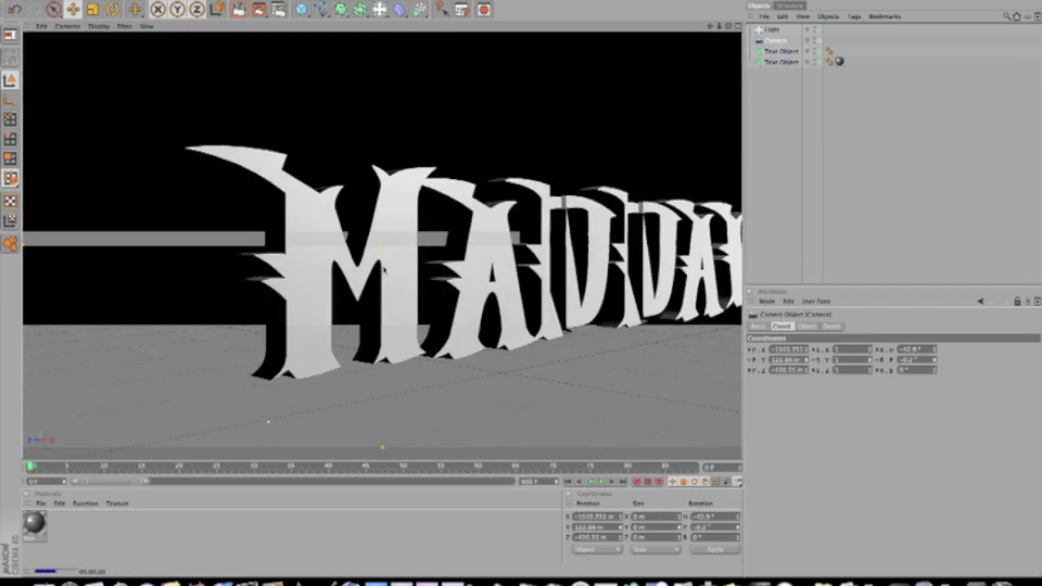
left_click(213, 447)
Step: Extend the visible timeline range to all 600 frames and return the playhead to frame 0
left_click_drag(146, 482, 577, 496)
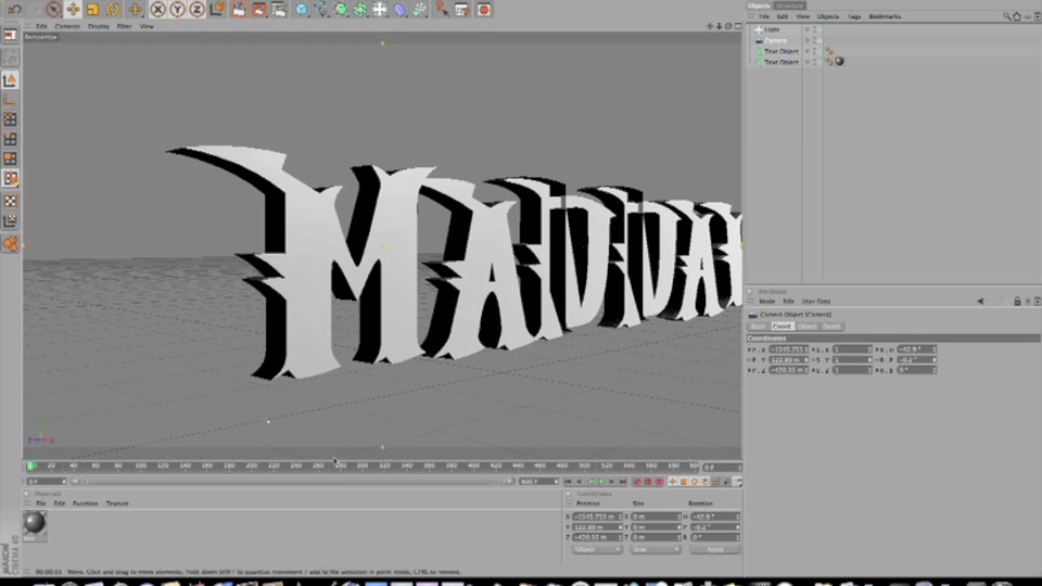
left_click_drag(288, 467, 279, 465)
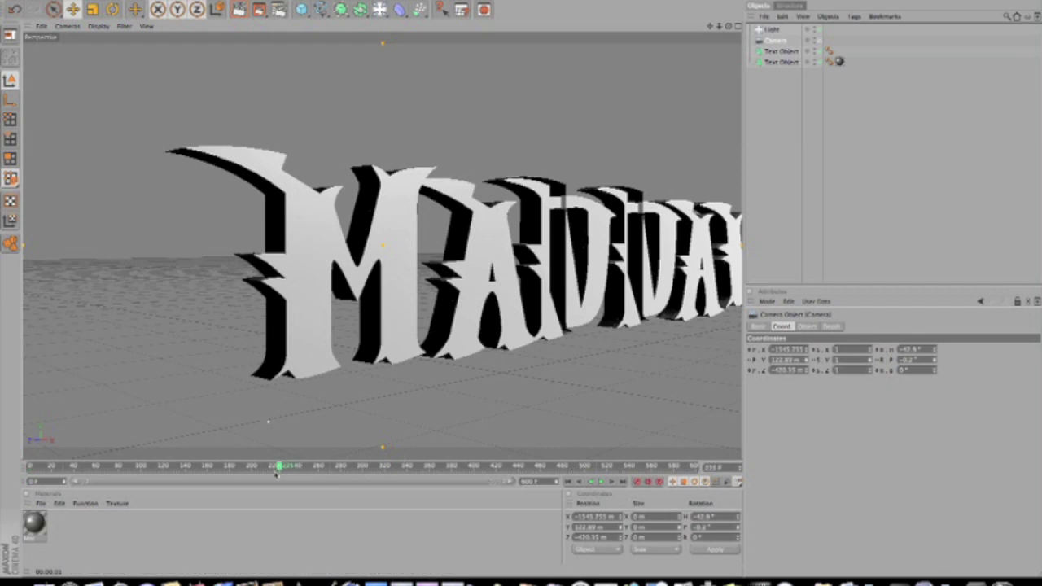
left_click(29, 468)
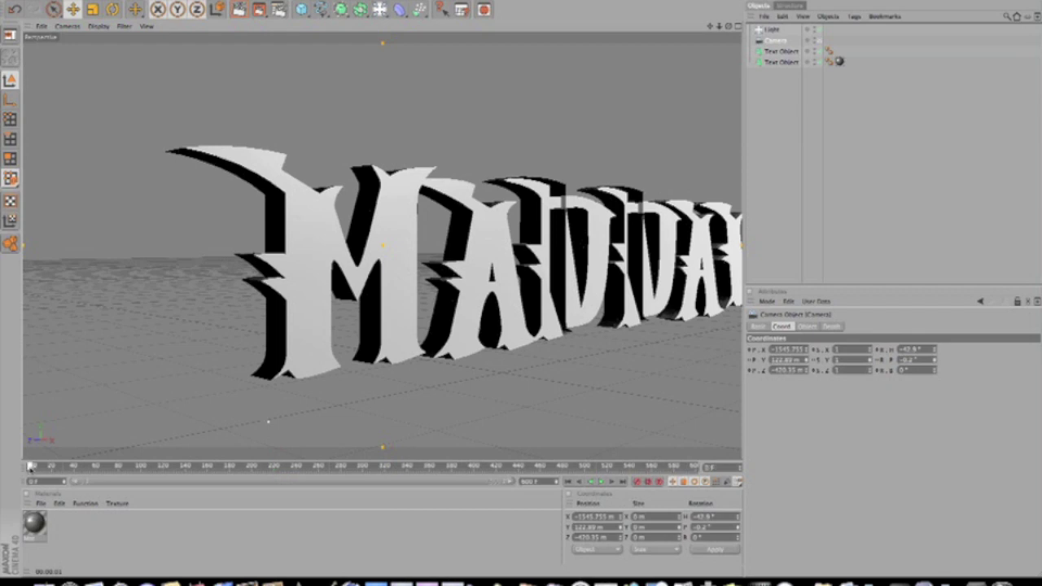
Step: Record the close-up camera view as a keyframe at frame 0 and move the playhead to about frame 219
left_click(647, 482)
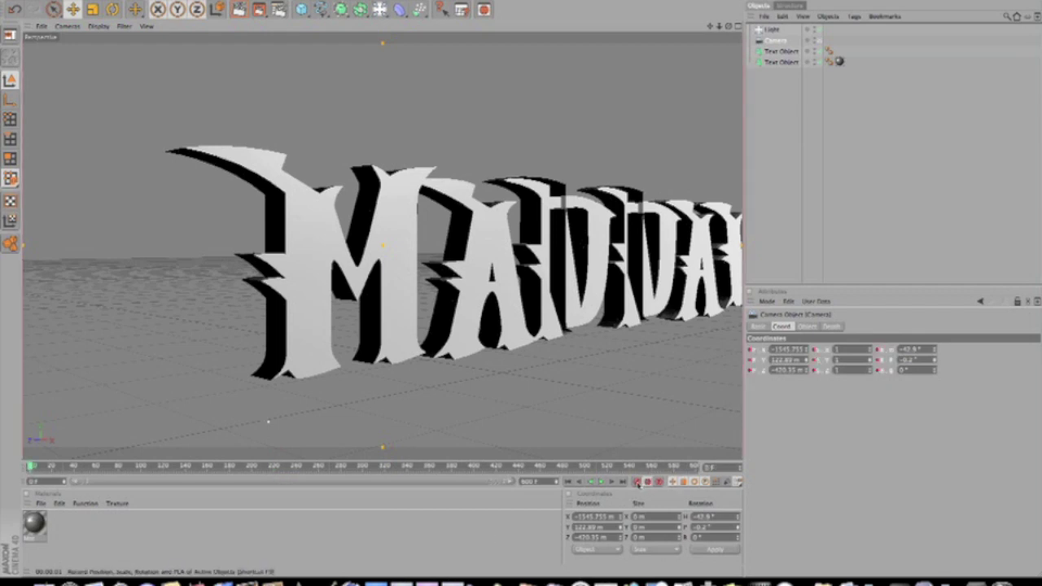
left_click(281, 468)
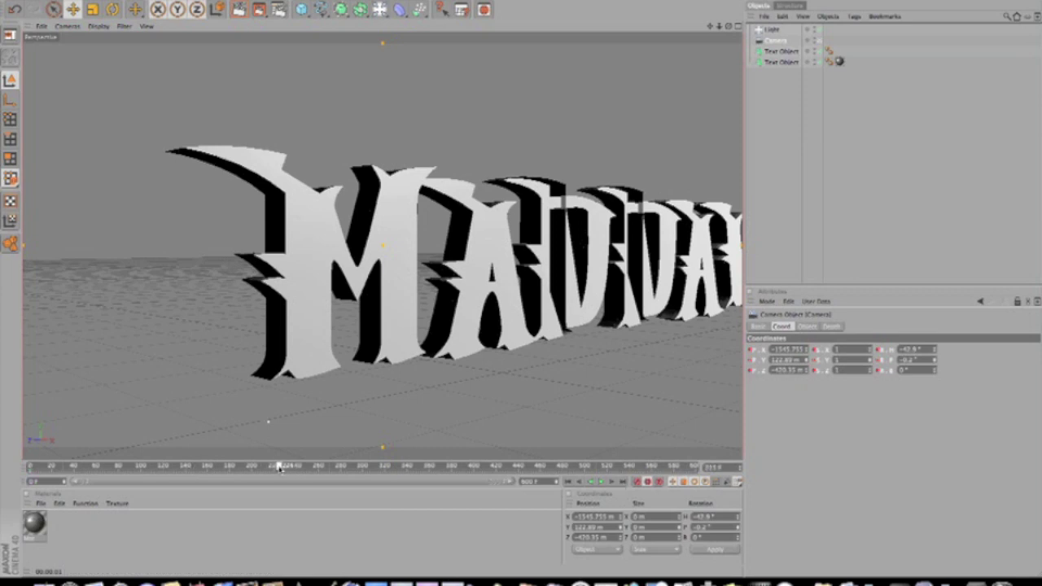
left_click_drag(280, 468, 274, 468)
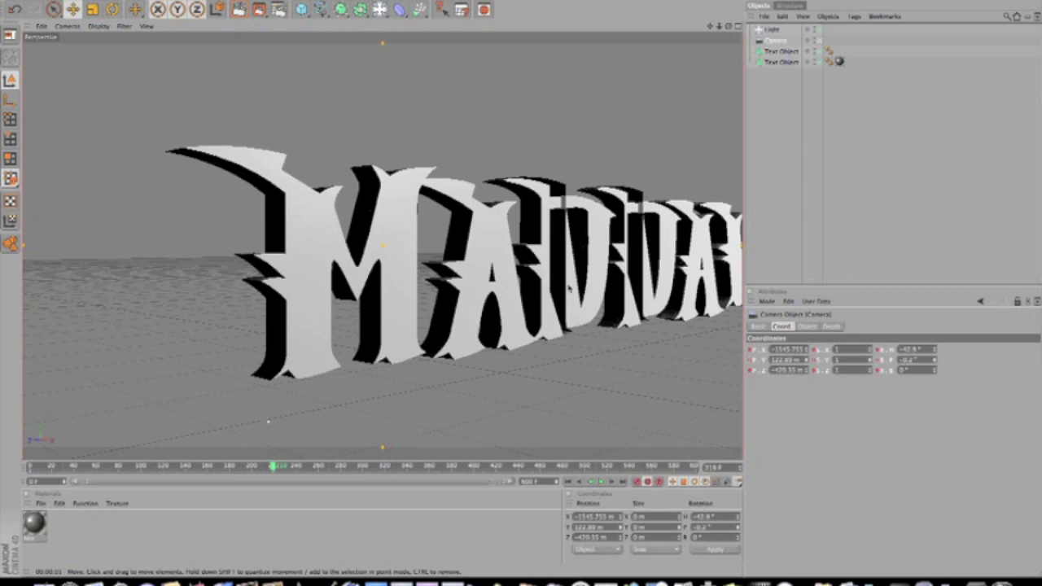
Step: Turn the camera to a heading of about -29° and travel along the text to its TUT.COM letters
left_click_drag(673, 275, 596, 179)
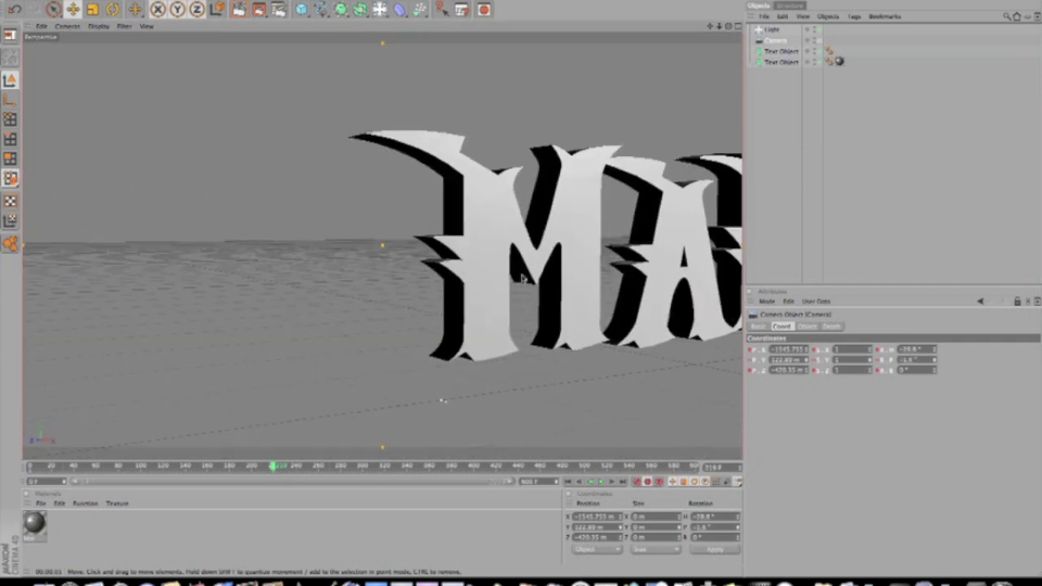
left_click_drag(709, 27, 524, 279)
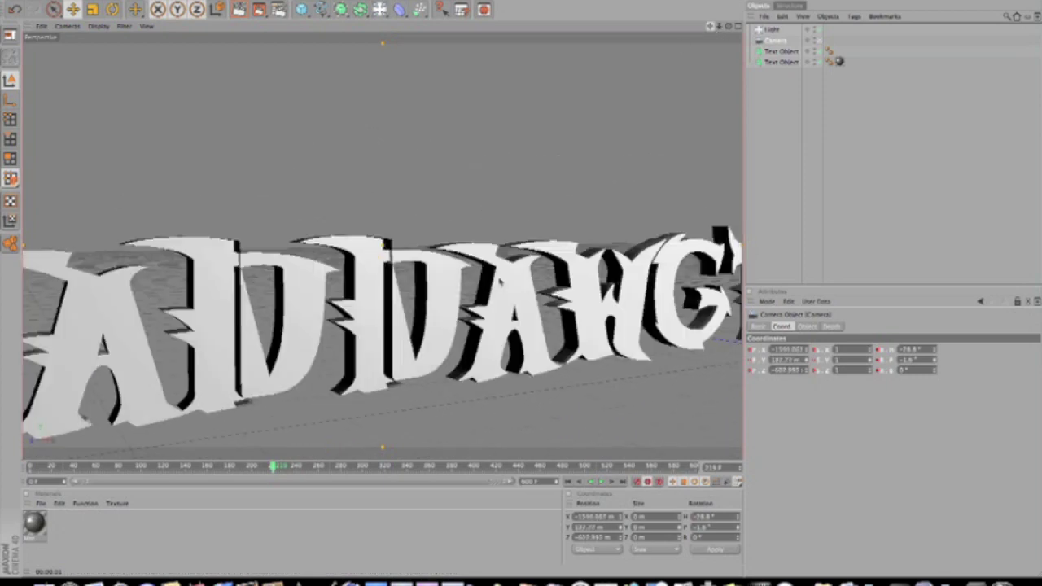
left_click_drag(643, 29, 633, 30)
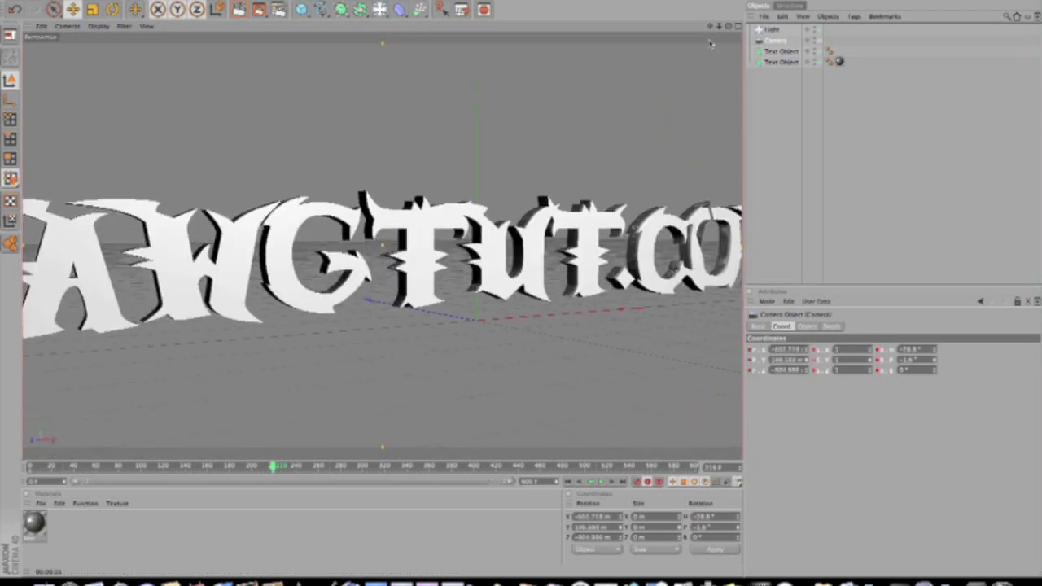
left_click_drag(709, 27, 399, 53)
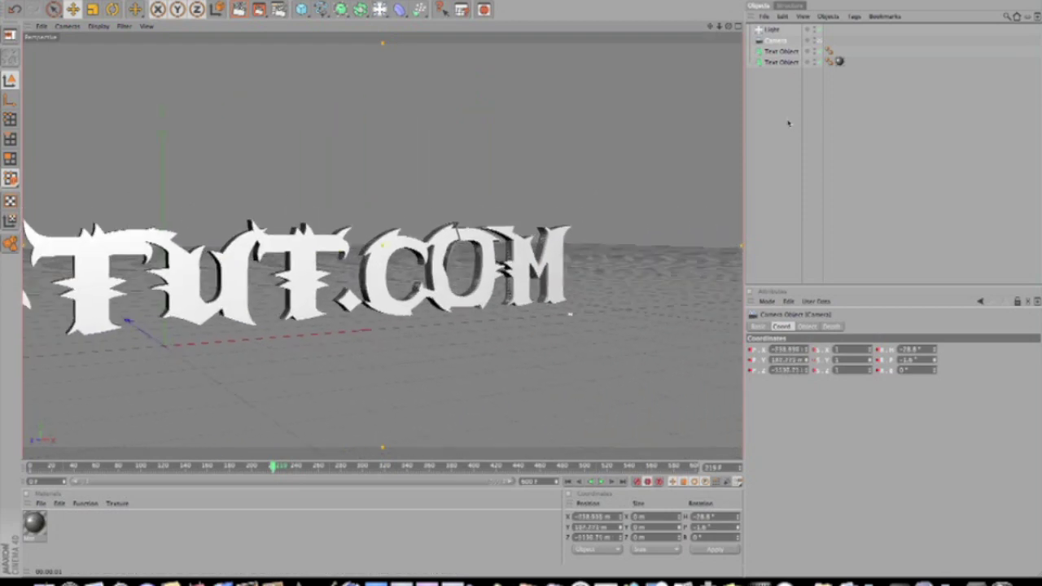
scroll(604, 228, "up", 4)
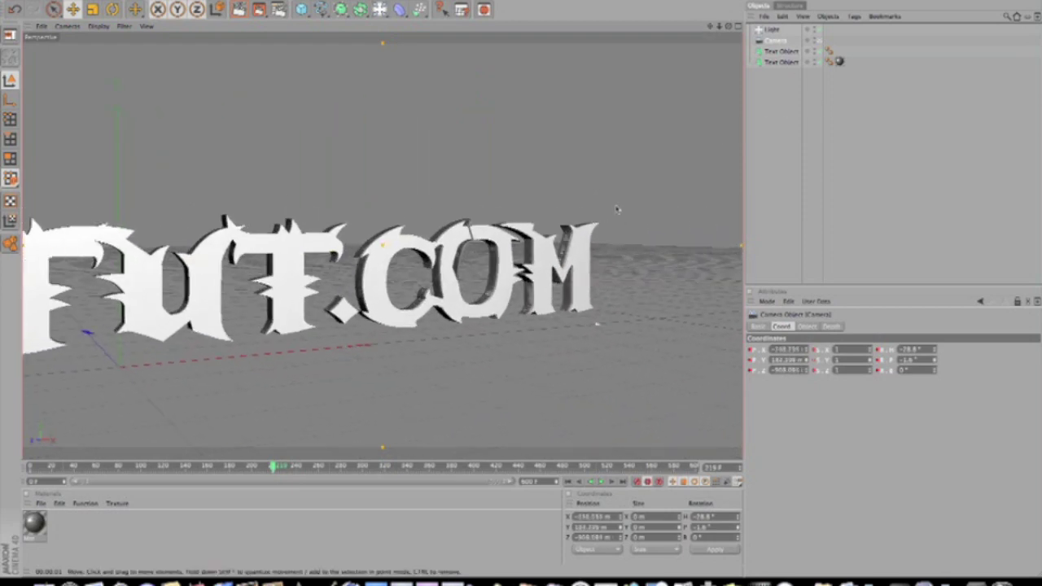
Step: Turn the camera to face the text front-on, with a heading of about -0.9°, and slide it to frame the UT.COM letters
mouse_move(616, 222)
left_mouse_down()
mouse_move(525, 279)
mouse_move(612, 225)
left_mouse_up()
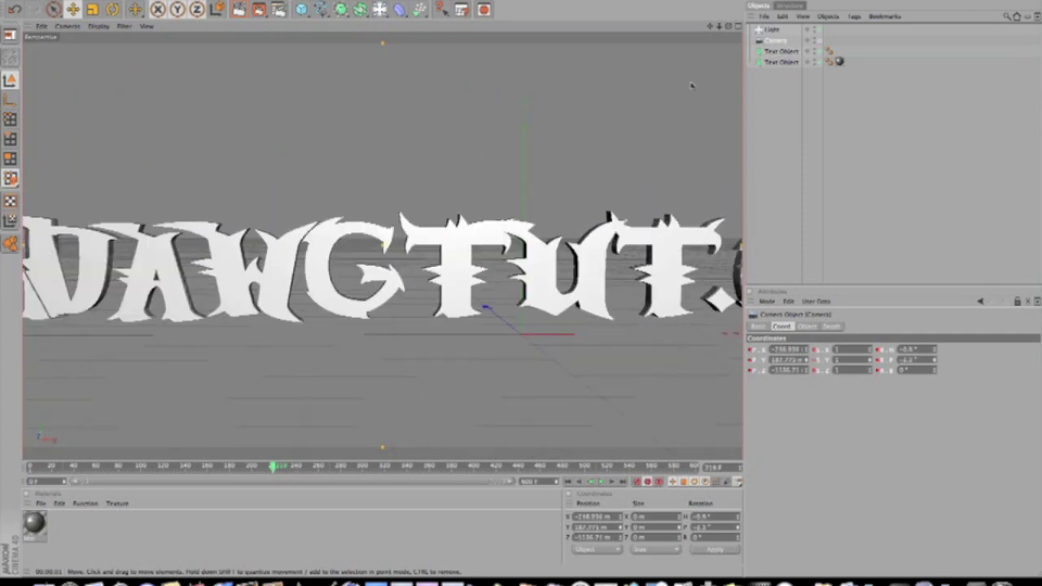
left_click_drag(711, 28, 524, 279)
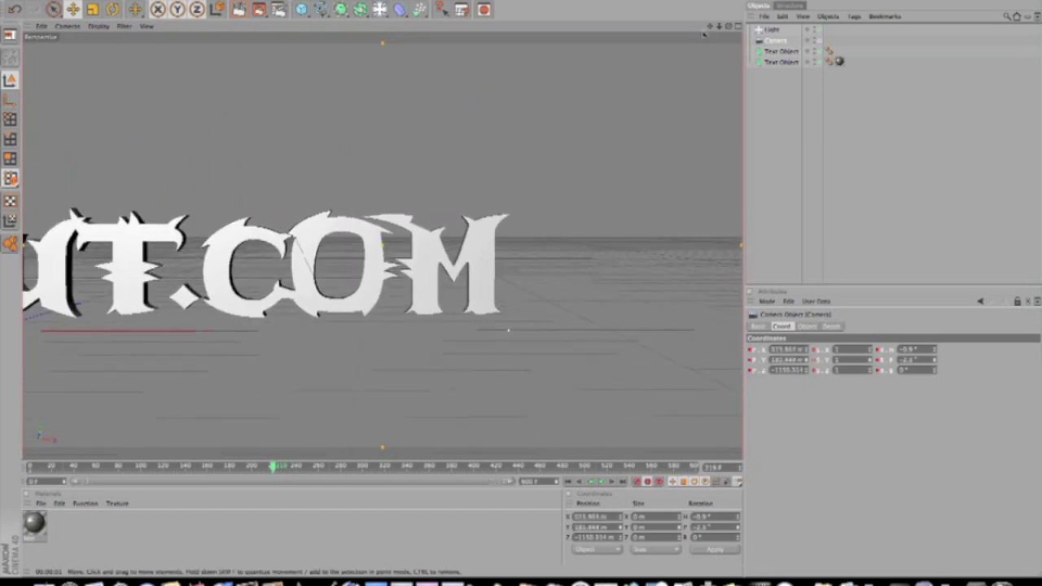
left_click_drag(710, 27, 525, 278)
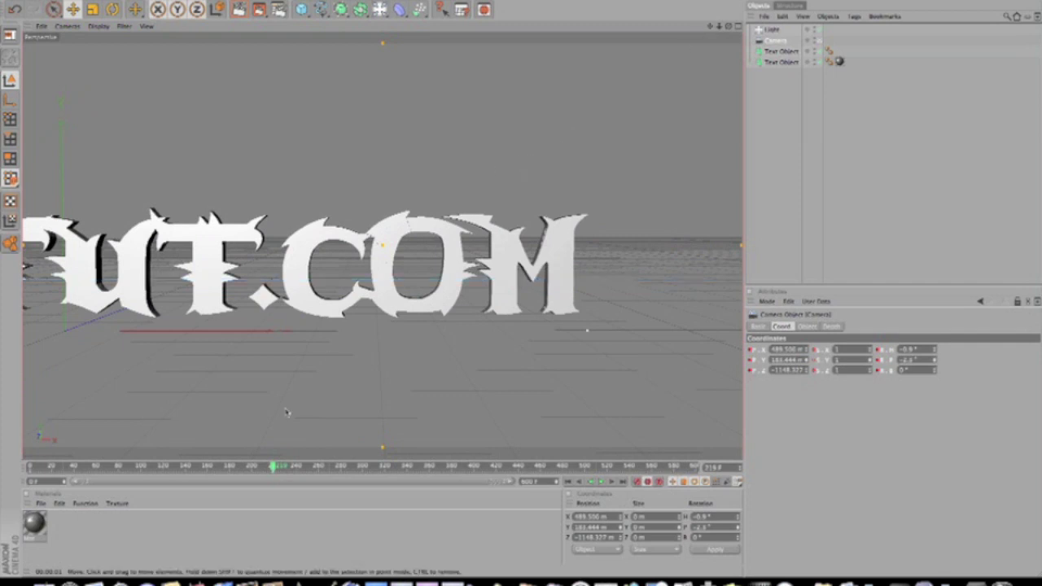
Step: Move the playhead to frame 550 and pull the camera far back from the text
left_click_drag(273, 468, 642, 469)
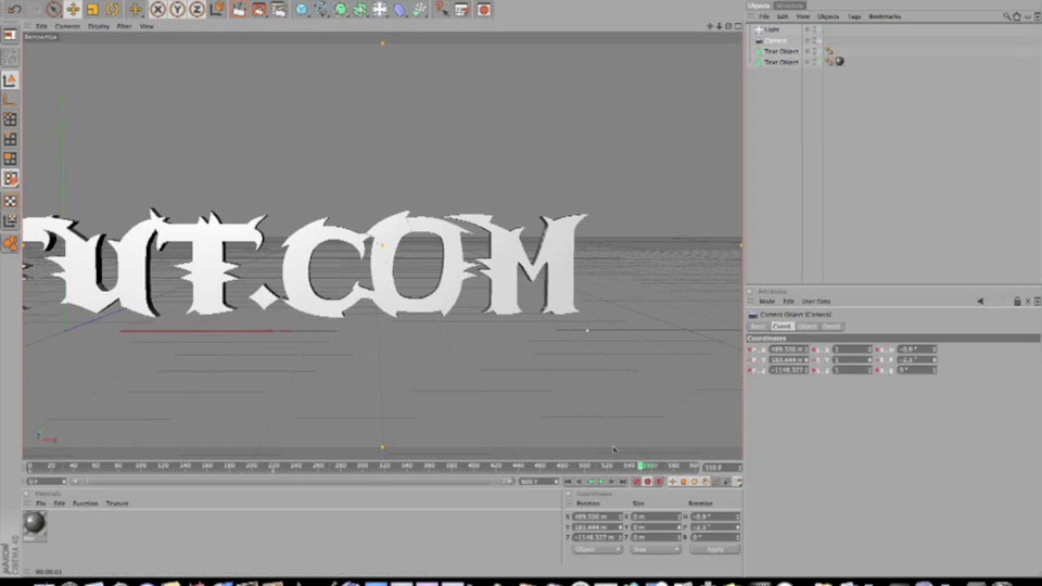
scroll(376, 387, "down", 5)
scroll(376, 386, "down", 8)
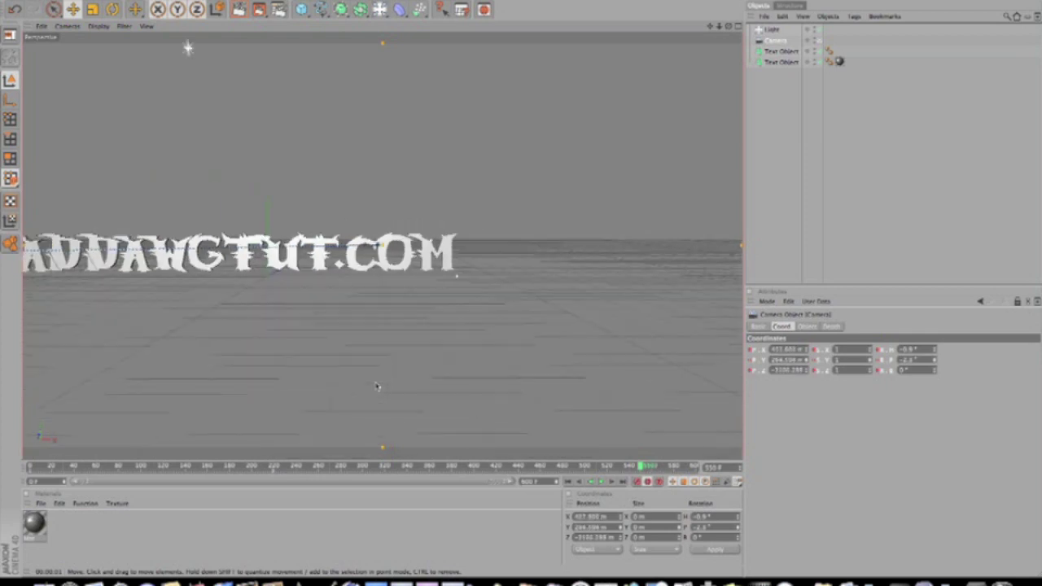
scroll(376, 387, "up", 1)
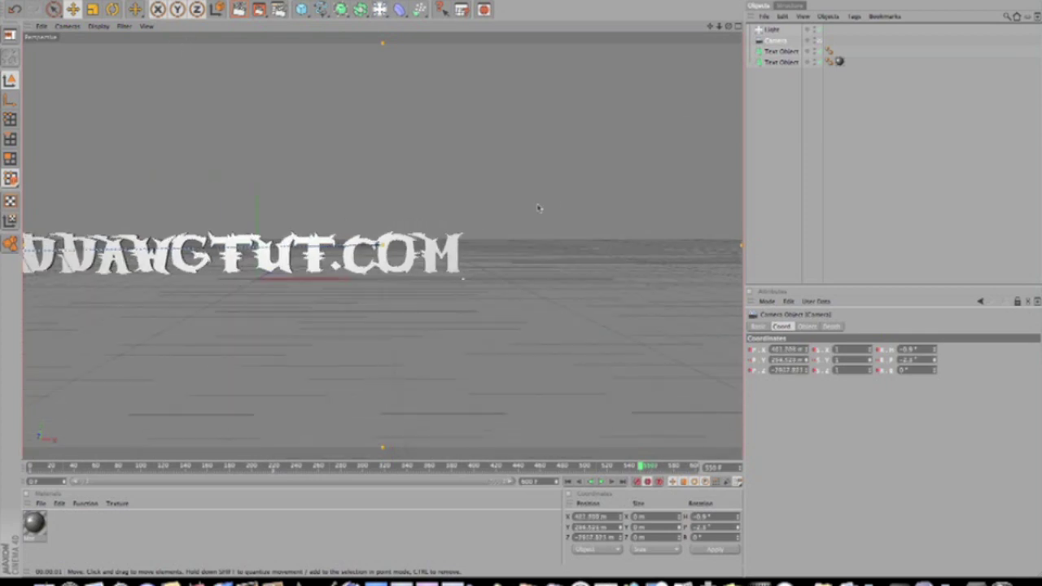
Step: Slide the camera and adjust its distance until the whole MADDAWGTUT.COM text fills the frame's width, and deselect the camera
left_click_drag(334, 261, 214, 255)
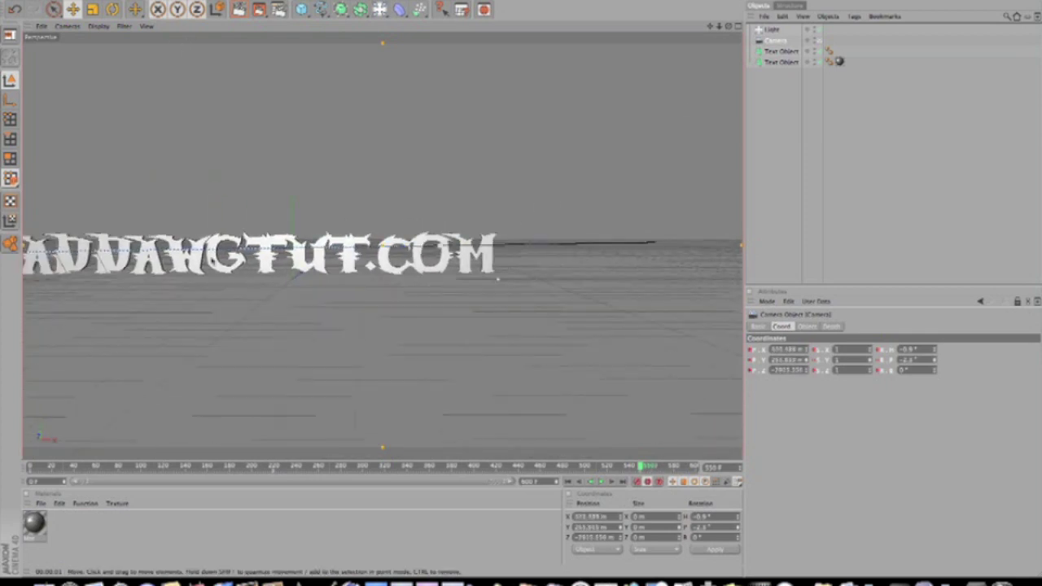
left_click_drag(393, 273, 523, 278)
scroll(424, 301, "up", 5)
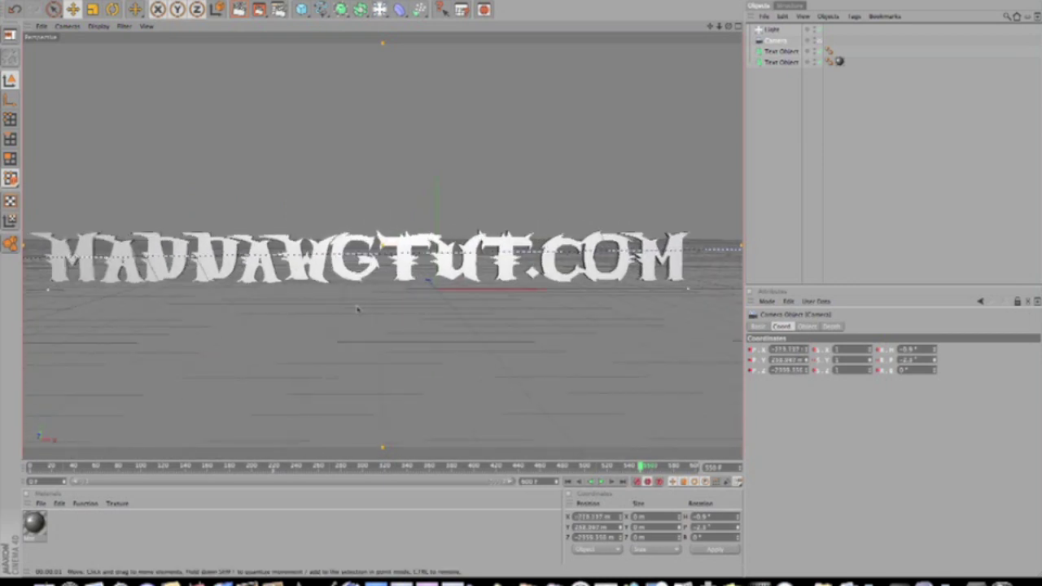
left_click_drag(356, 309, 517, 280)
scroll(356, 310, "up", 1)
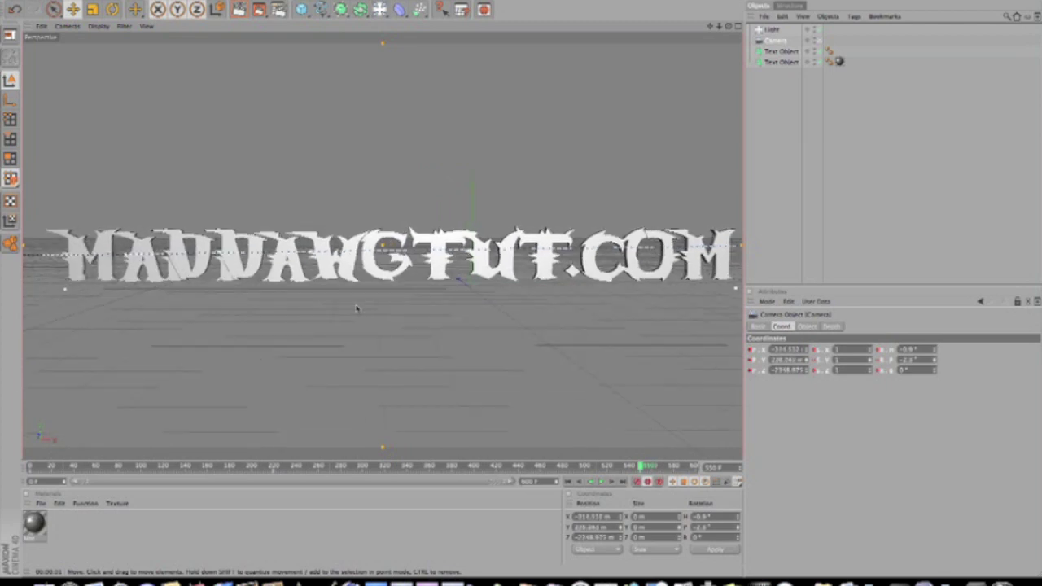
scroll(357, 309, "up", 3)
scroll(356, 308, "down", 3)
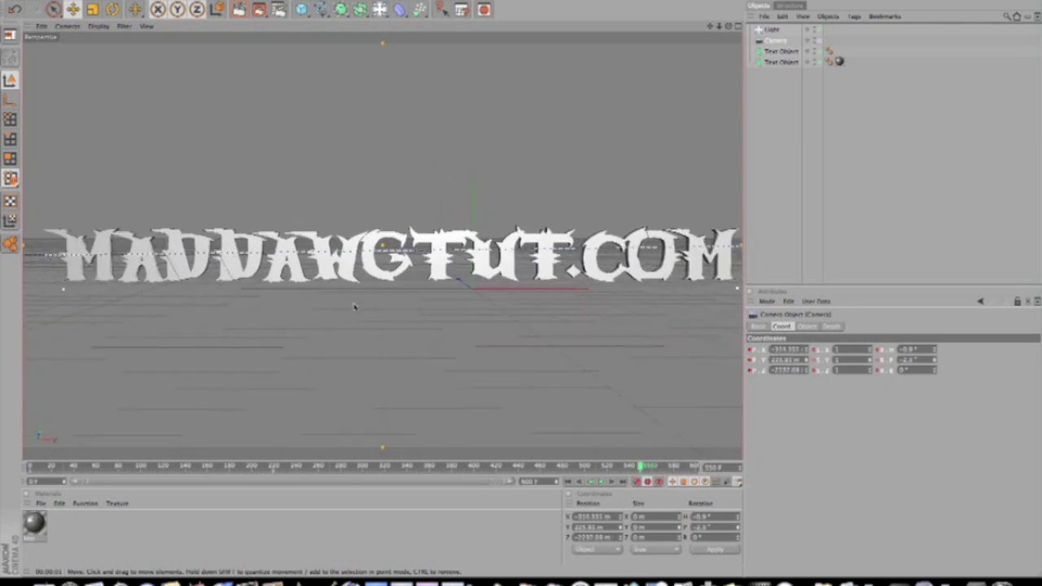
scroll(354, 306, "up", 1)
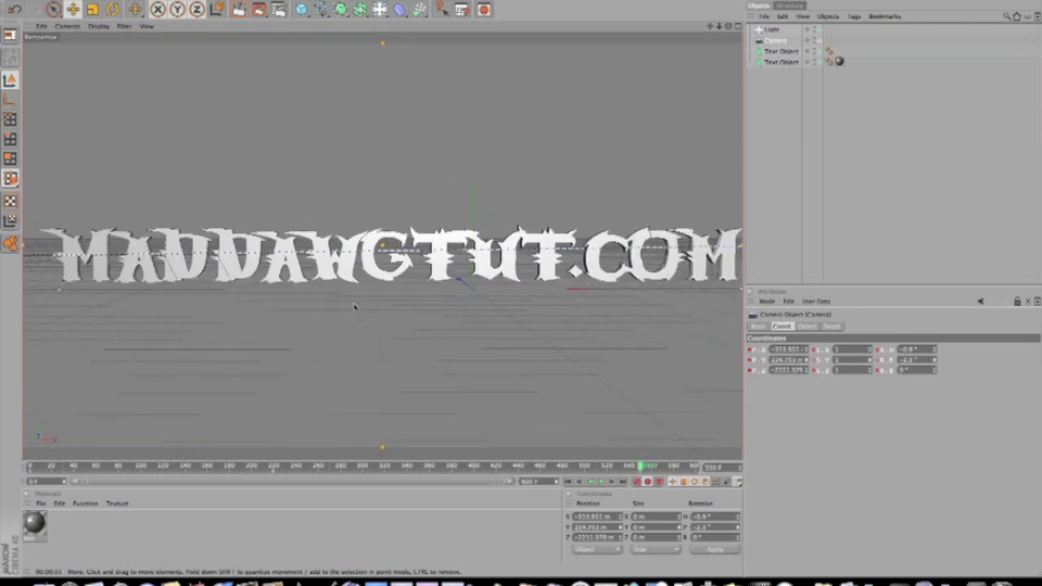
scroll(354, 306, "right", 1)
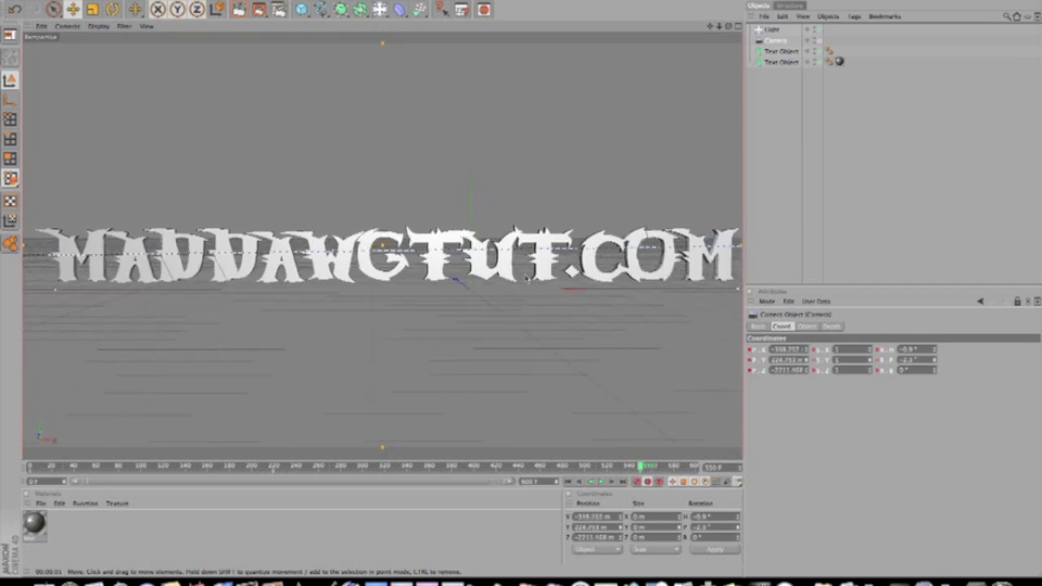
left_click(355, 308)
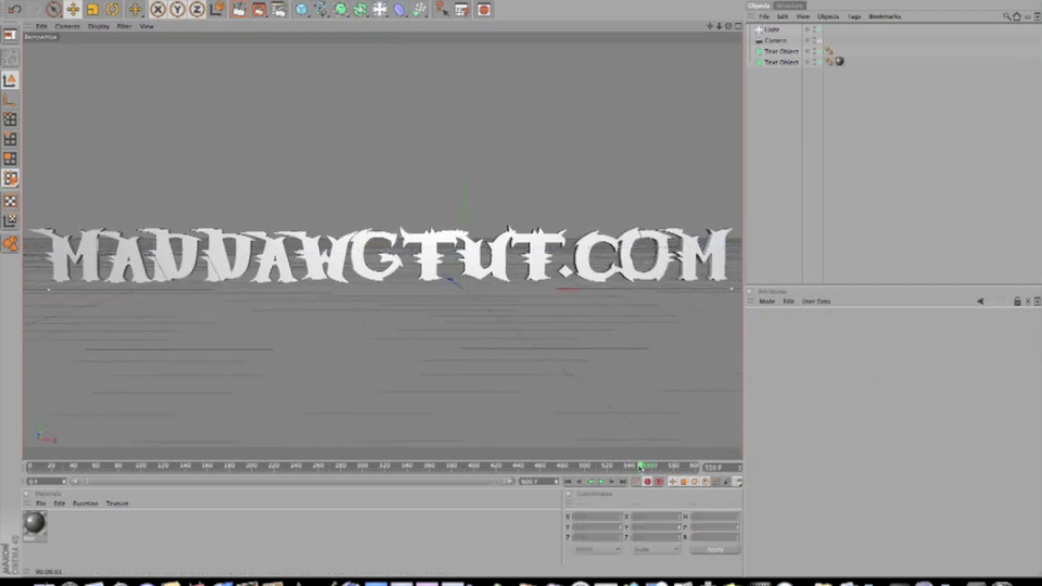
Step: Scrub through the camera animation, stop at frame 600, and render a preview of that view
left_click_drag(642, 468, 399, 469)
left_click_drag(481, 467, 195, 466)
left_click_drag(162, 435, 749, 477)
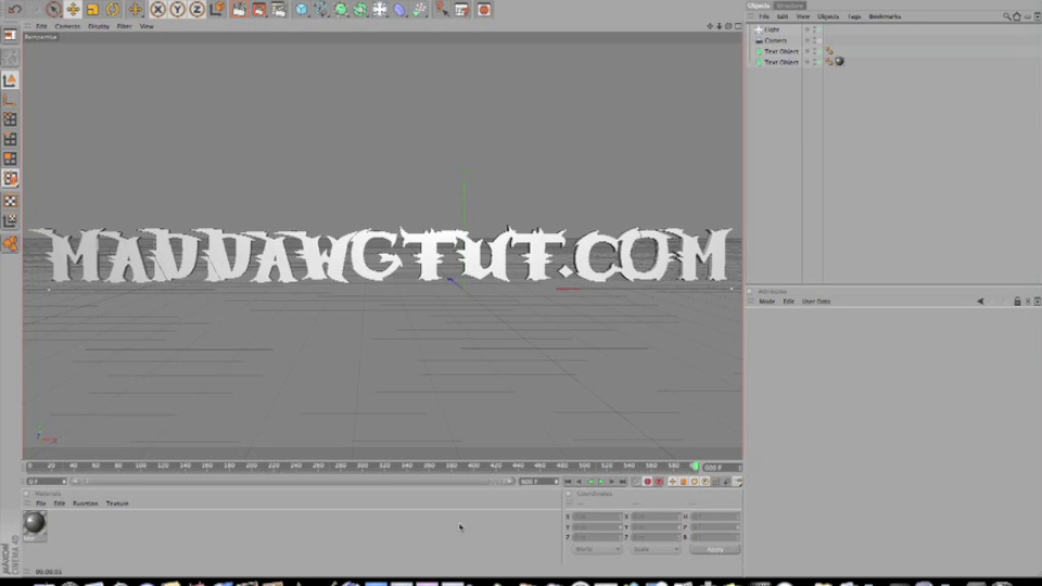
key("ctrl+r")
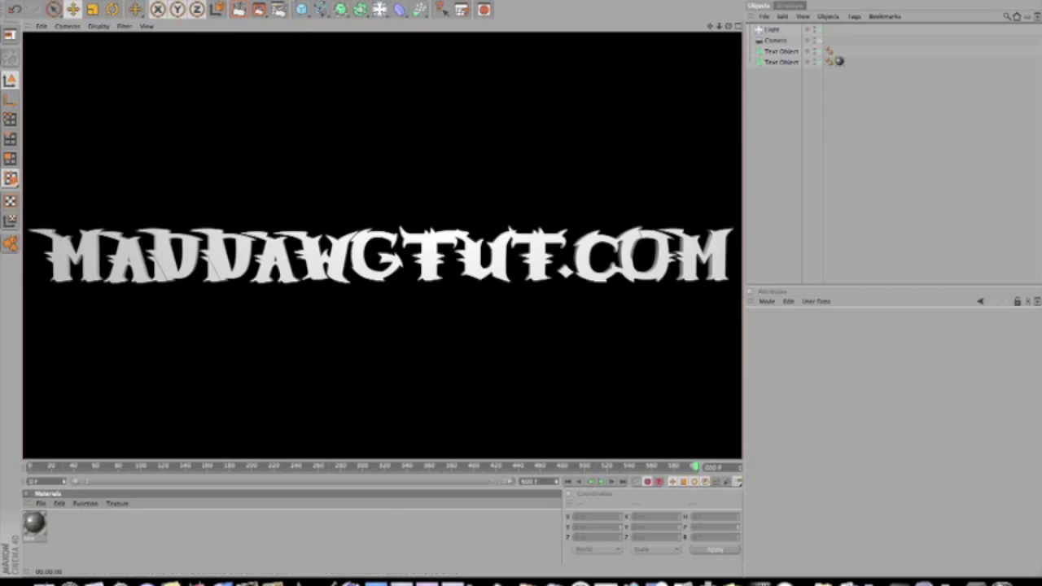
Step: Set the render output's frame range to start at frame 0
left_click(277, 9)
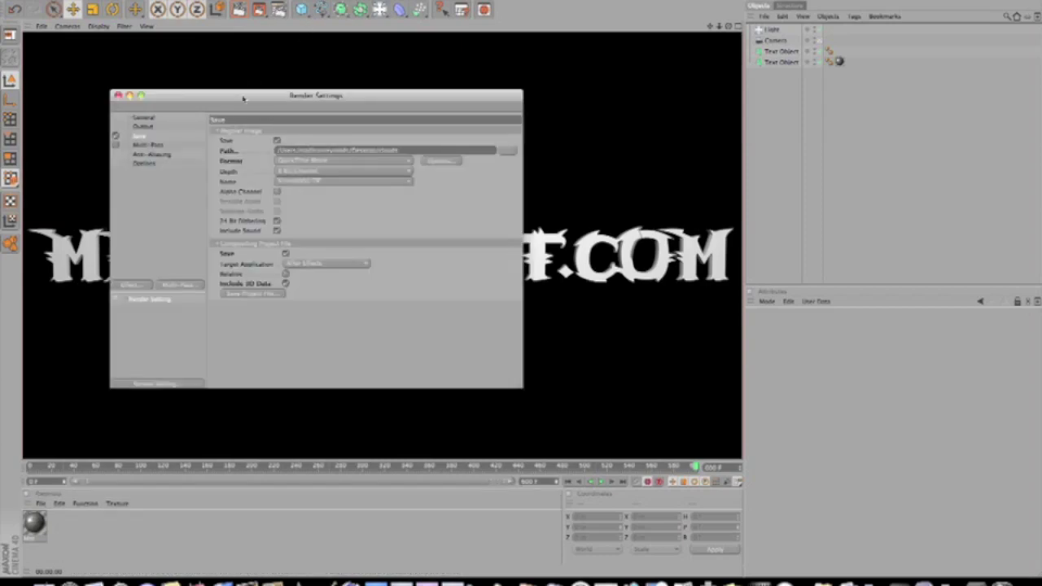
left_click(143, 126)
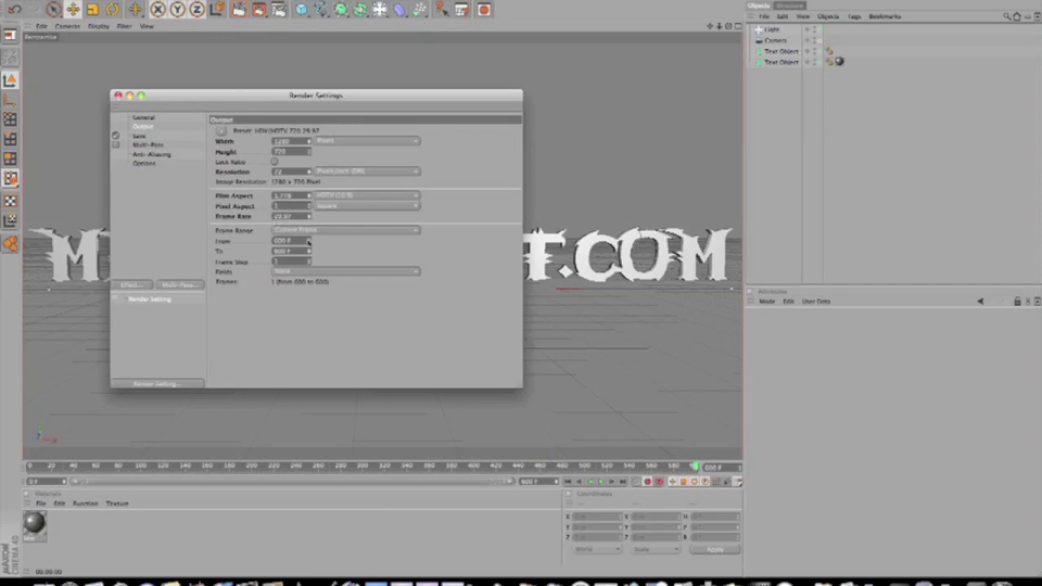
left_click(308, 242)
double_click(288, 240)
type("0")
key("Return")
Step: Enable the alpha channel for the saved render and close the render settings
left_click(140, 136)
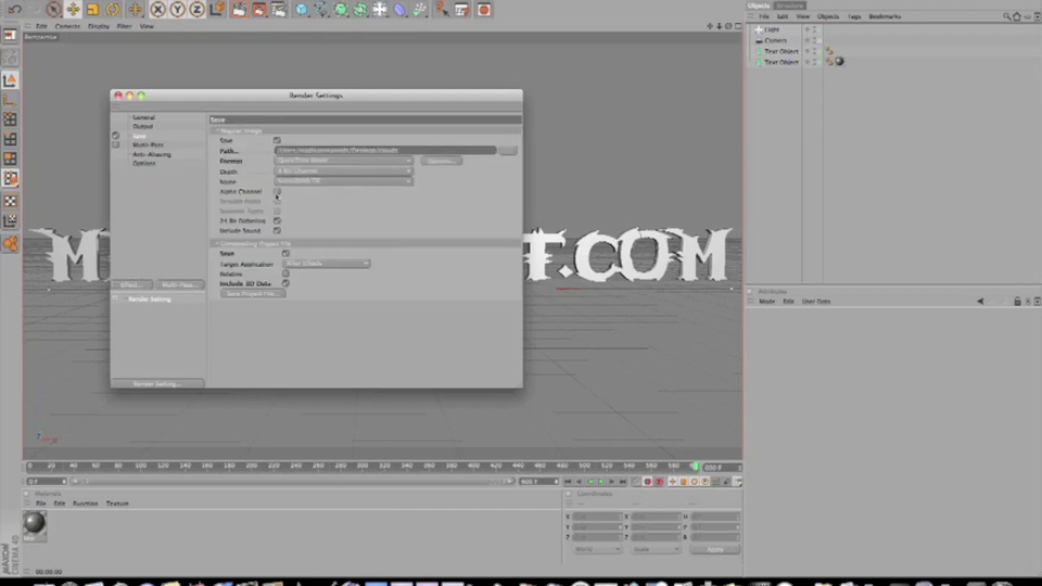
left_click(276, 192)
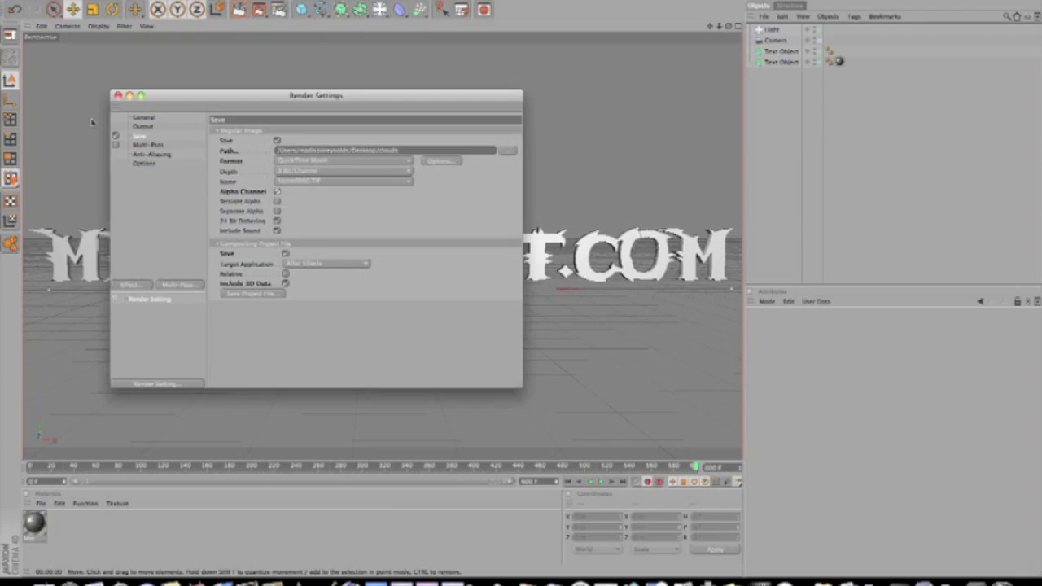
left_click(119, 97)
scroll(161, 97, "up", 5)
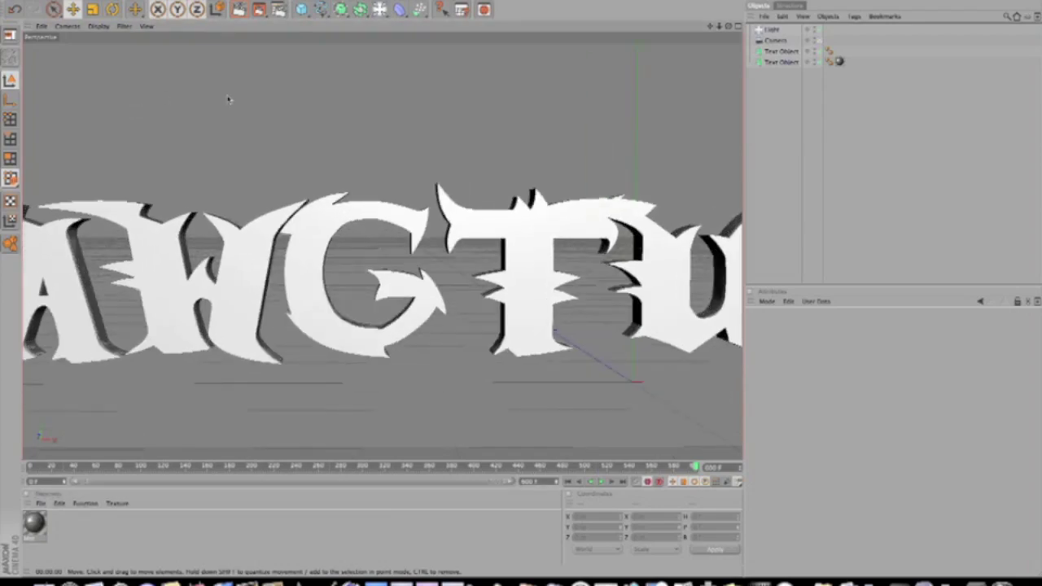
scroll(229, 100, "down", 5)
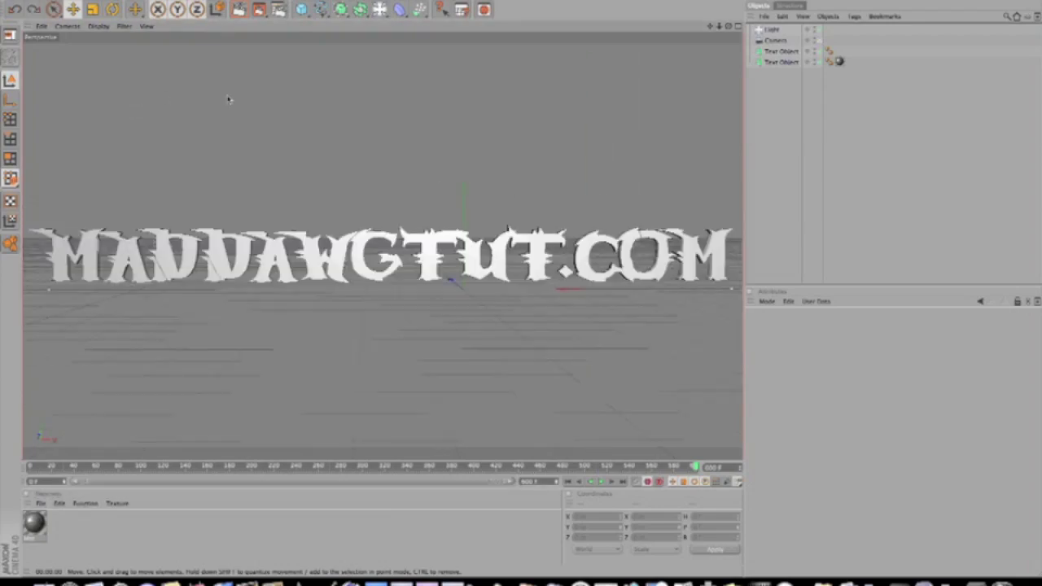
left_click(260, 9)
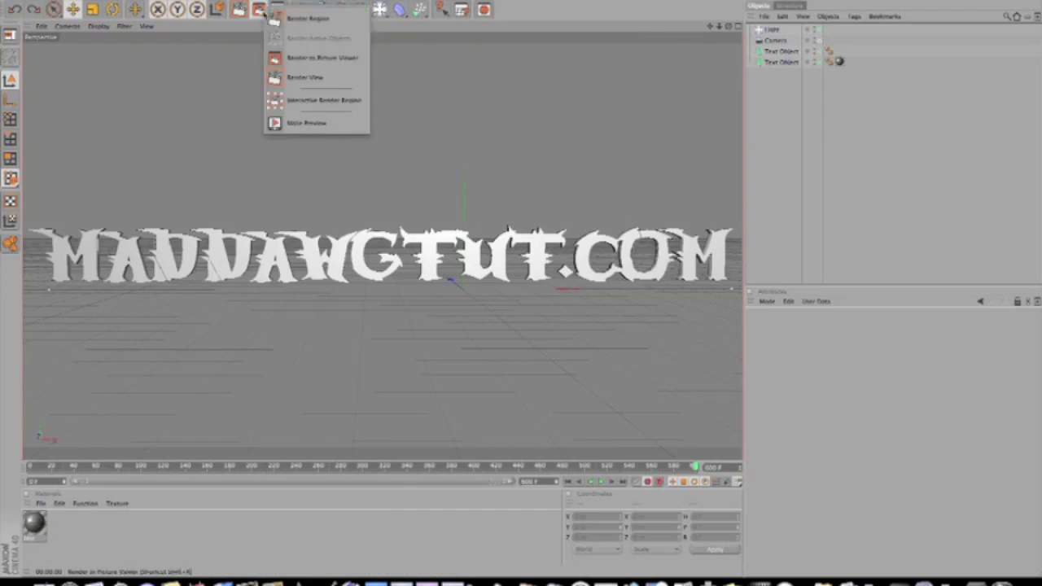
left_click(264, 14)
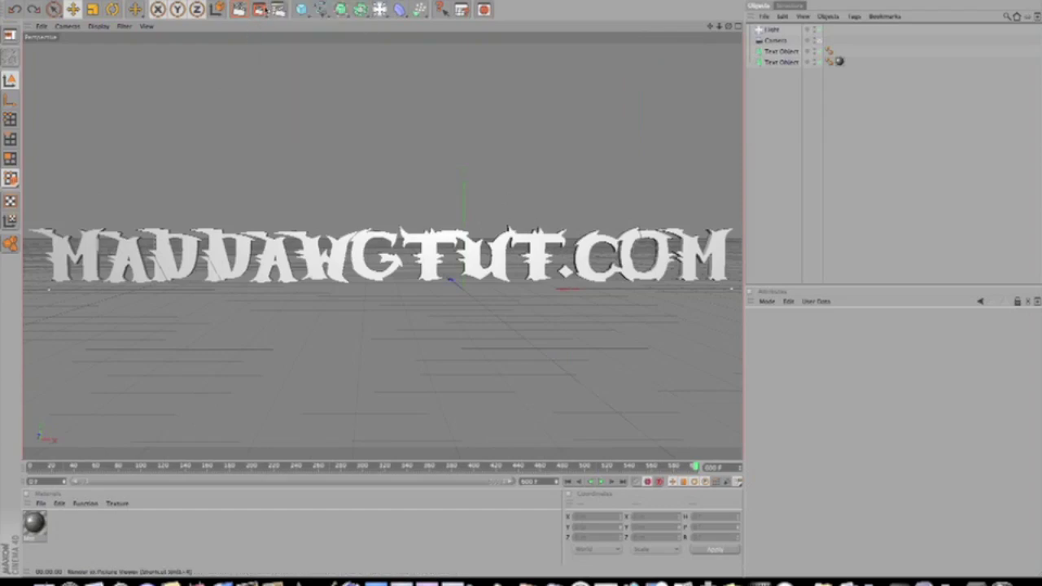
left_click(261, 10)
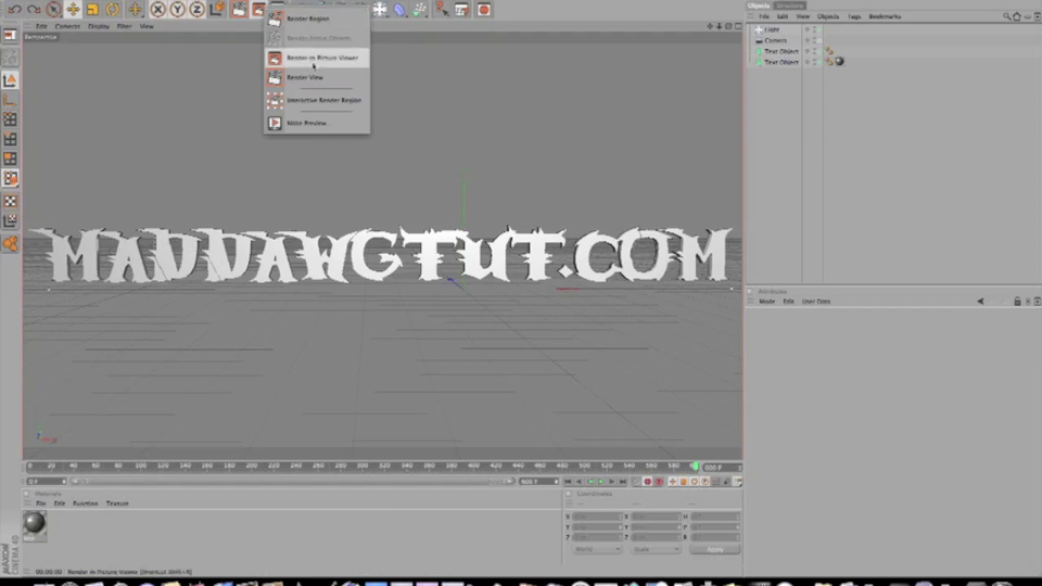
left_click(438, 76)
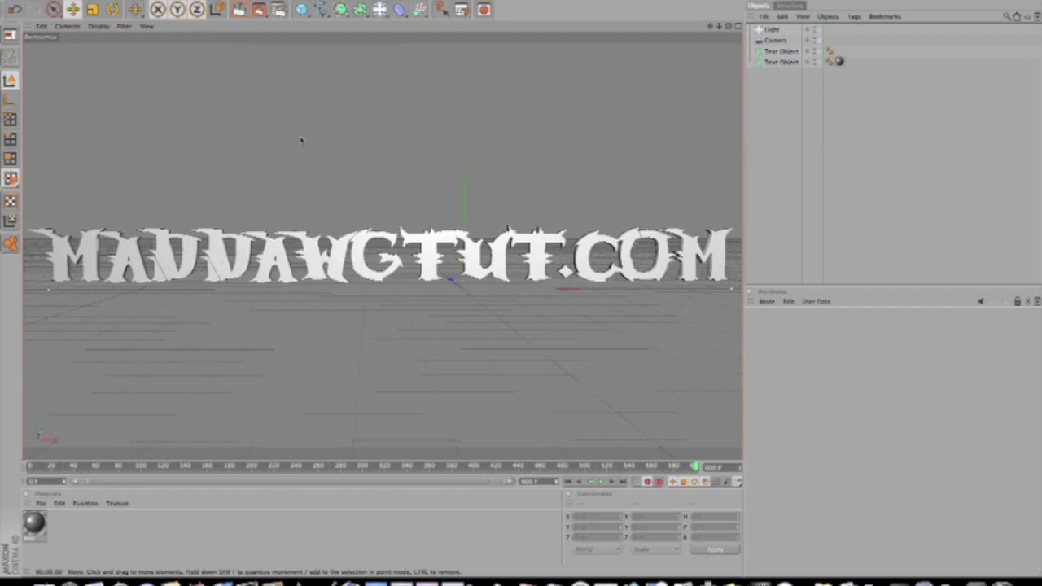
Step: Render the animation to the Picture Viewer, enlarge its window, zoom the image out to 80%, and close the viewer
left_click(259, 9)
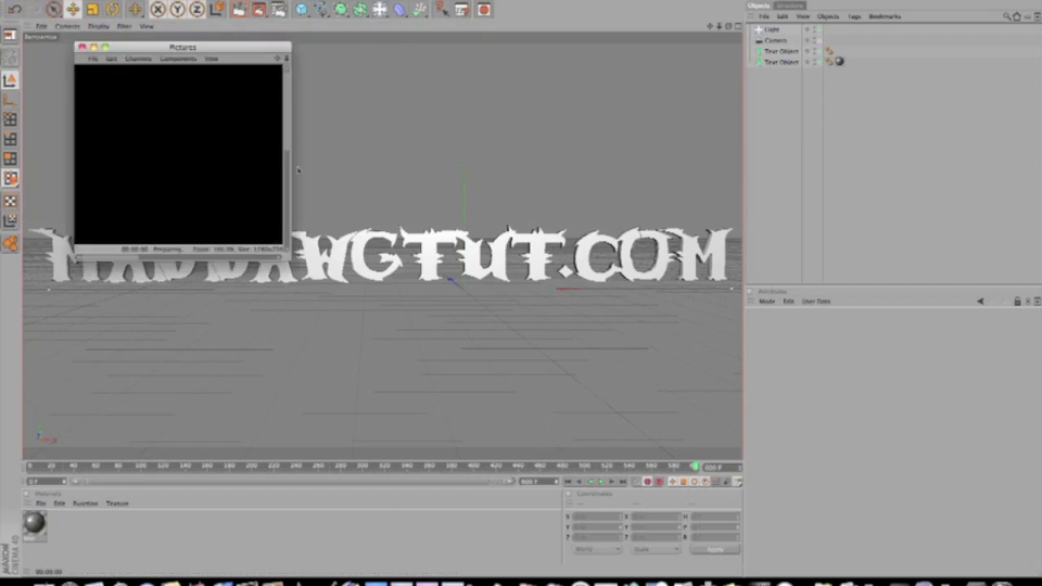
mouse_move(287, 250)
left_mouse_down()
mouse_move(874, 497)
mouse_move(924, 509)
mouse_move(920, 525)
left_mouse_up()
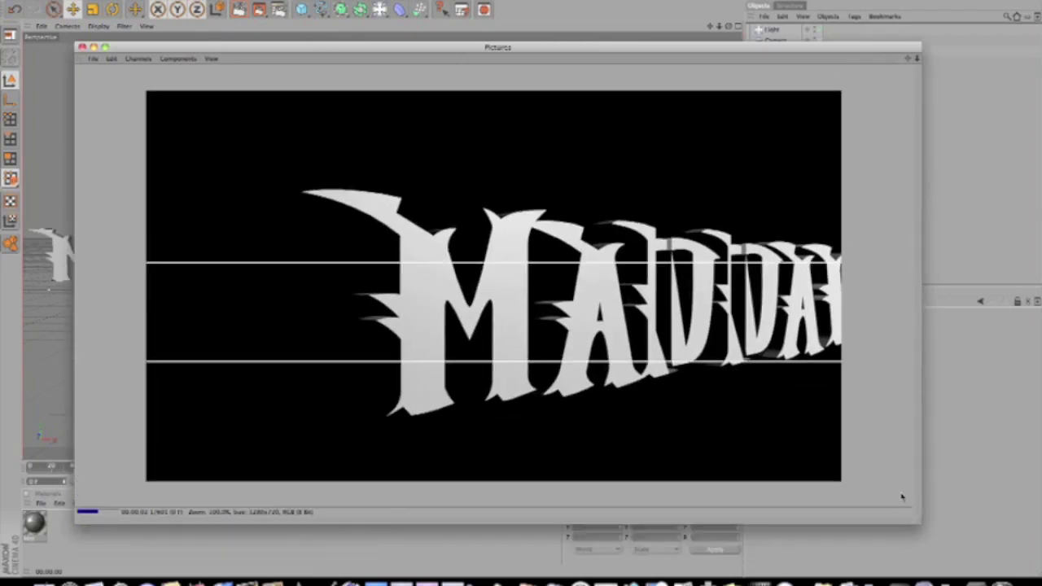
scroll(858, 476, "down", 1)
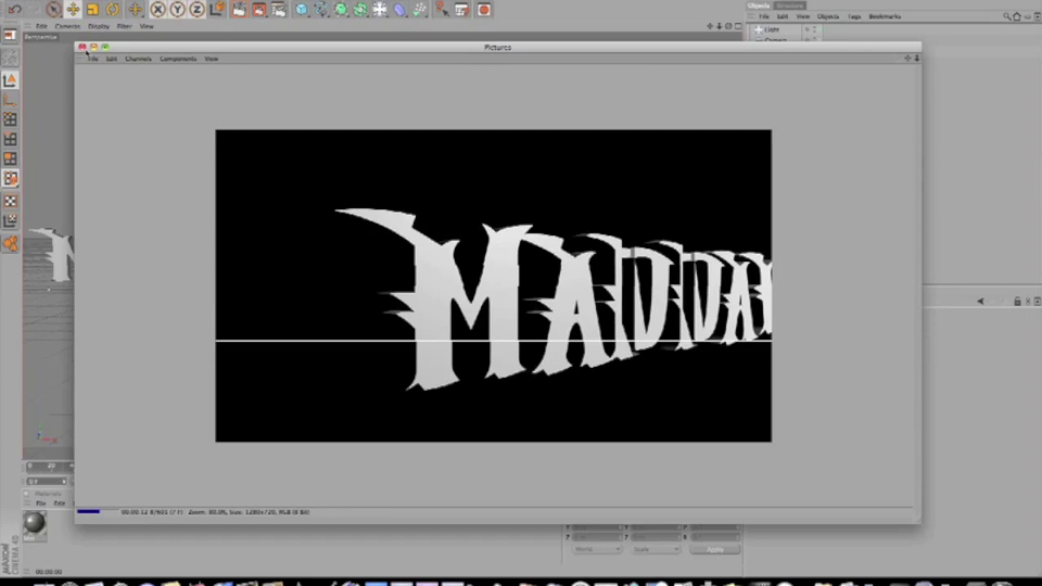
left_click(82, 47)
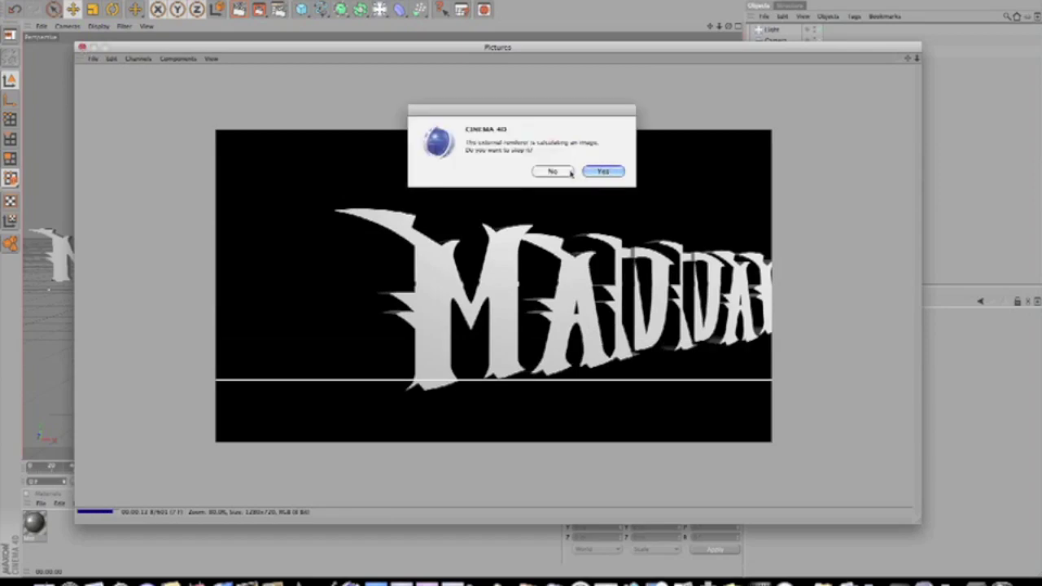